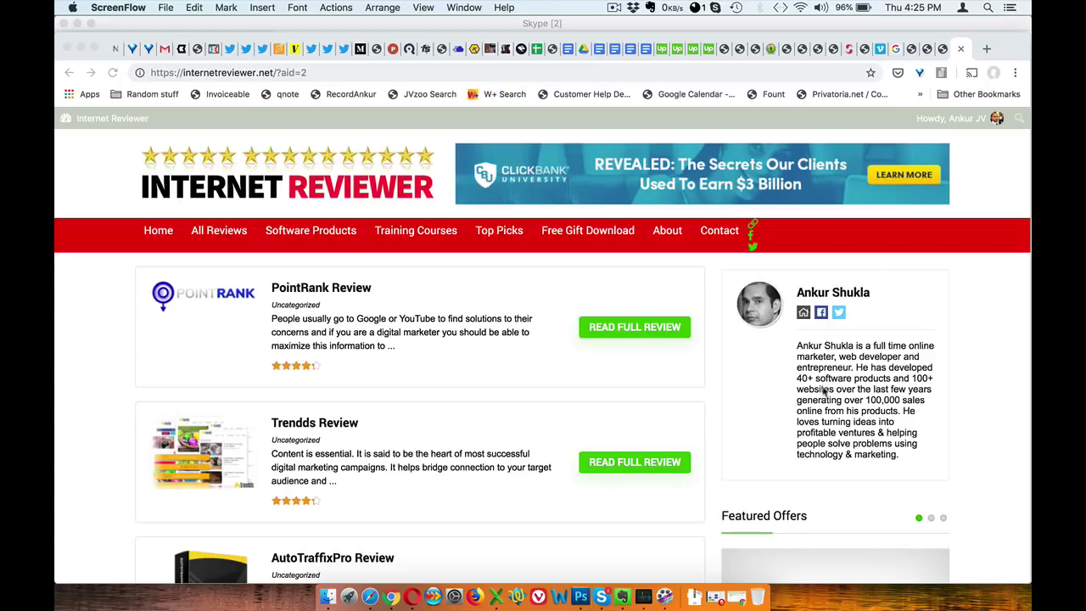
# Bring the browser forward and go to the WordPress admin Dashboard
pyautogui.scroll(-3, 481, 397)
pyautogui.scroll(-2, 481, 396)
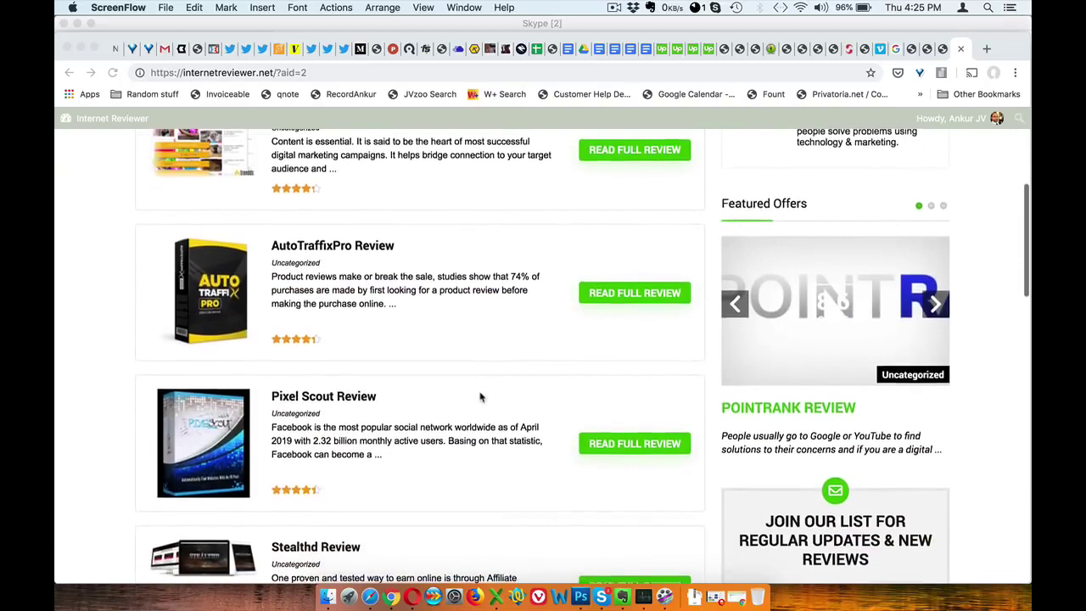
pyautogui.scroll(-2, 480, 396)
pyautogui.scroll(-2, 480, 396)
pyautogui.scroll(2, 480, 396)
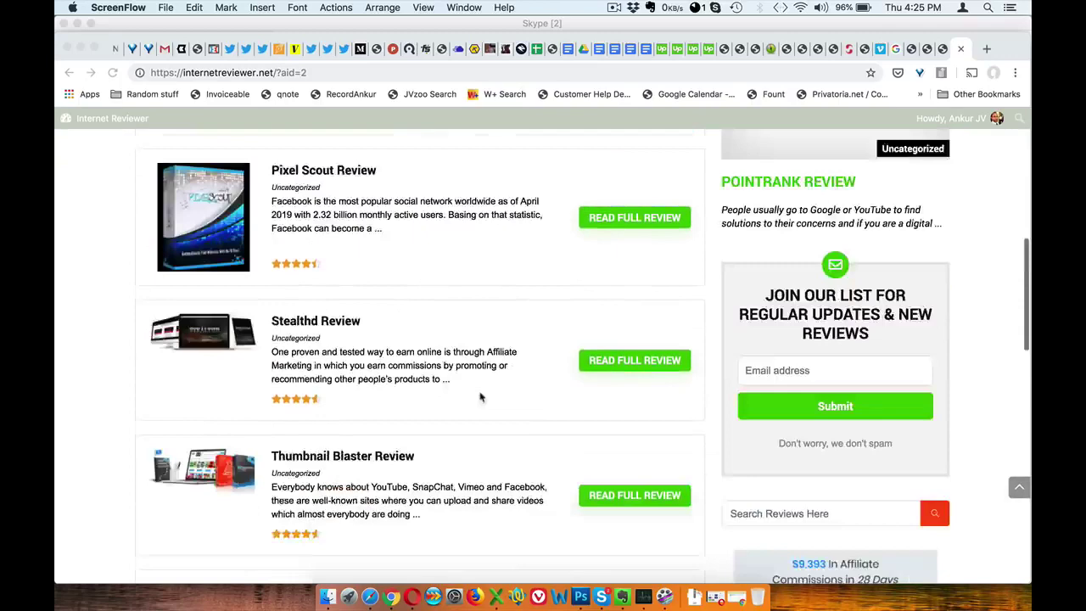
pyautogui.scroll(7, 480, 396)
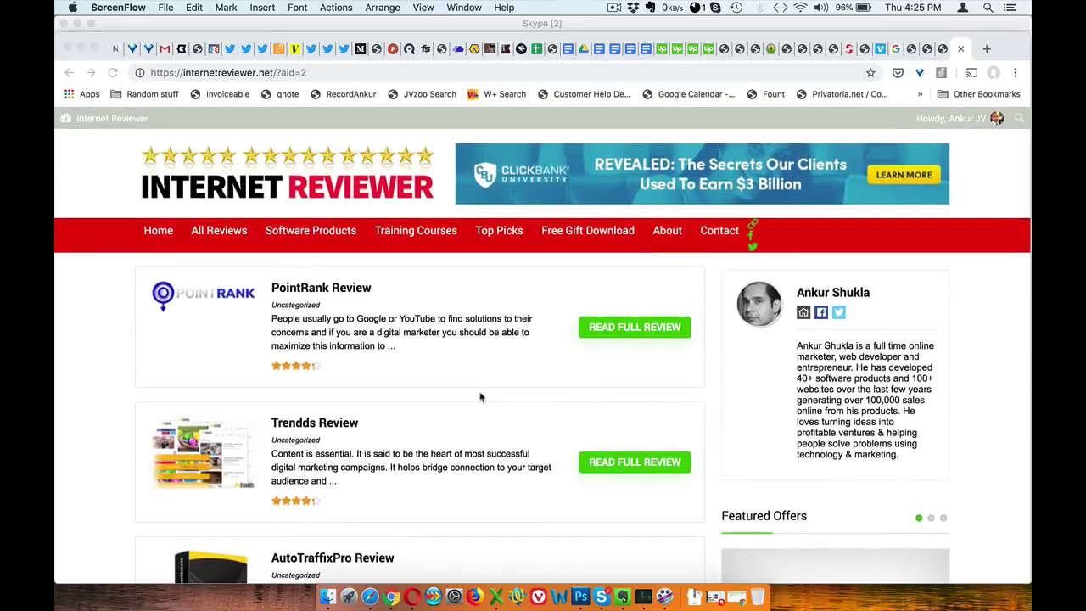
pyautogui.click(100, 120)
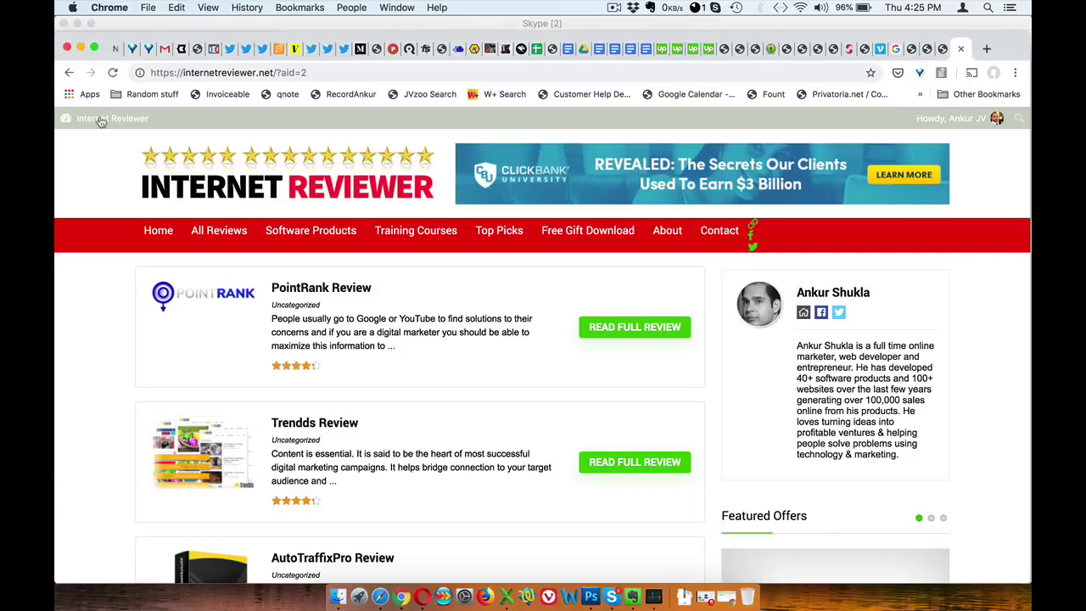
pyautogui.moveTo(112, 118)
pyautogui.click(99, 150)
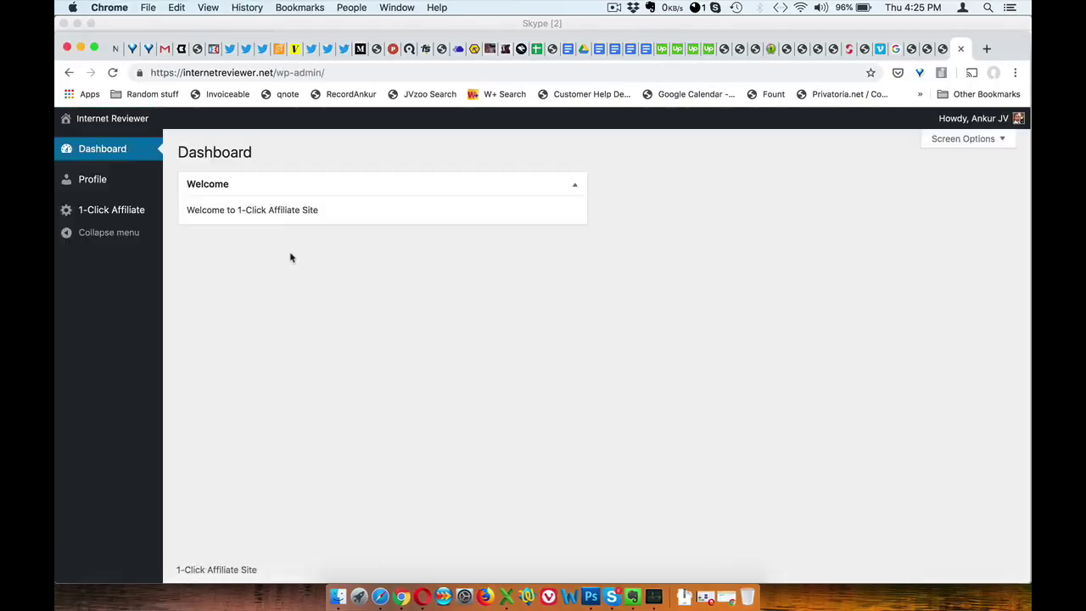
# Open the 1-Click Affiliate settings page and focus the author first-name field
pyautogui.click(106, 216)
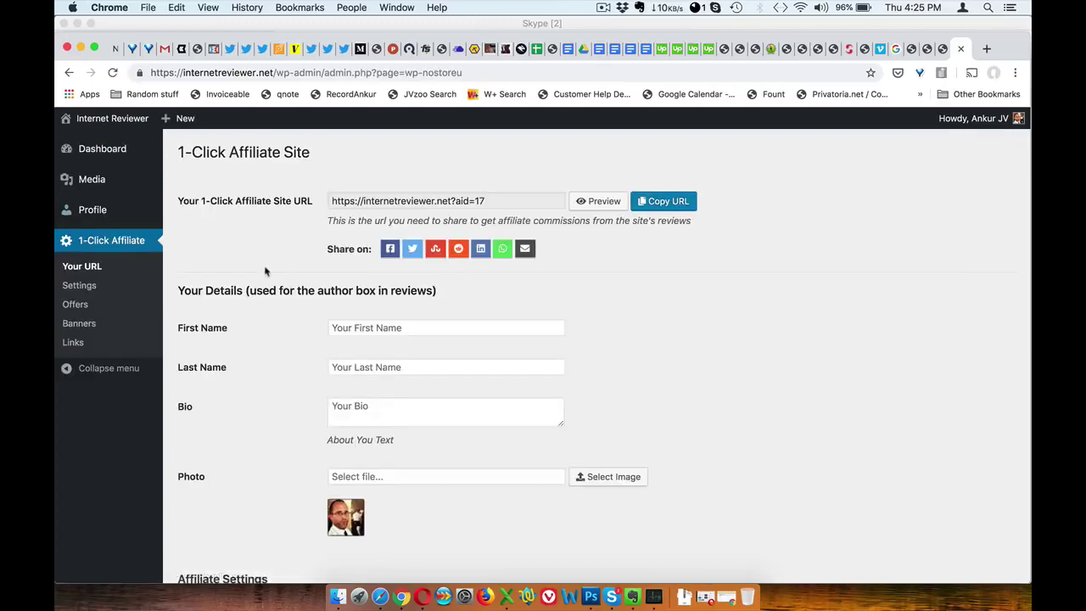
pyautogui.scroll(-3, 279, 263)
pyautogui.click(374, 214)
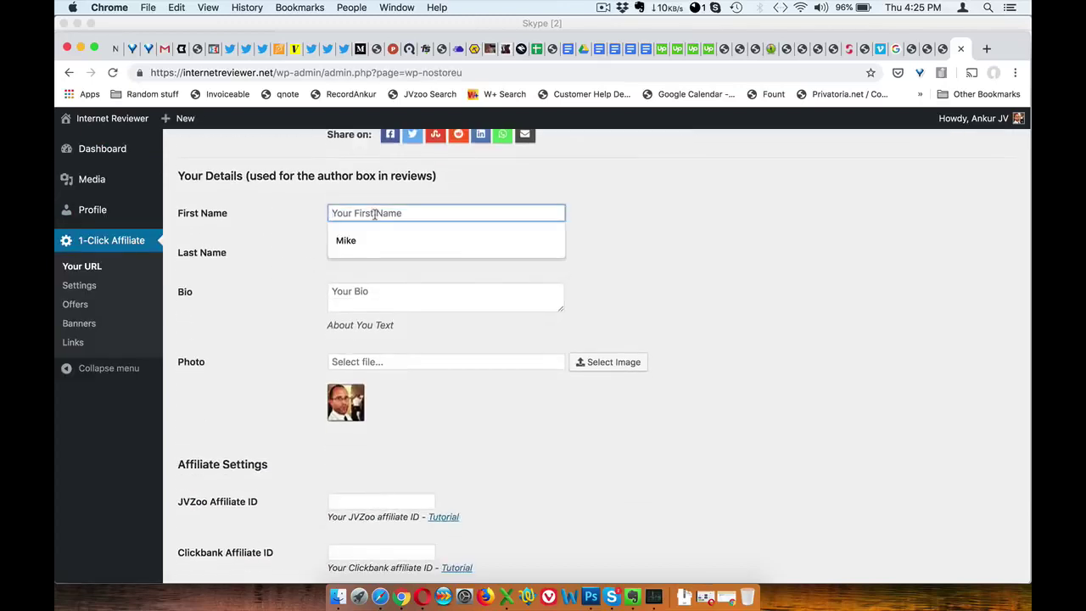
pyautogui.click(280, 292)
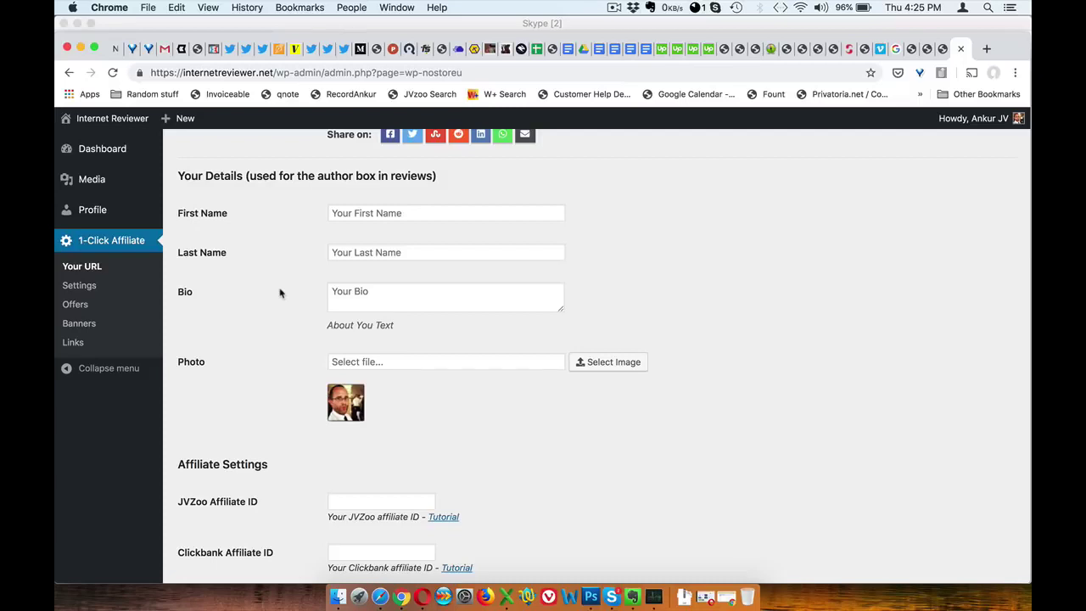
# Fill in the author's first and last name from the autocomplete suggestions
pyautogui.click(361, 217)
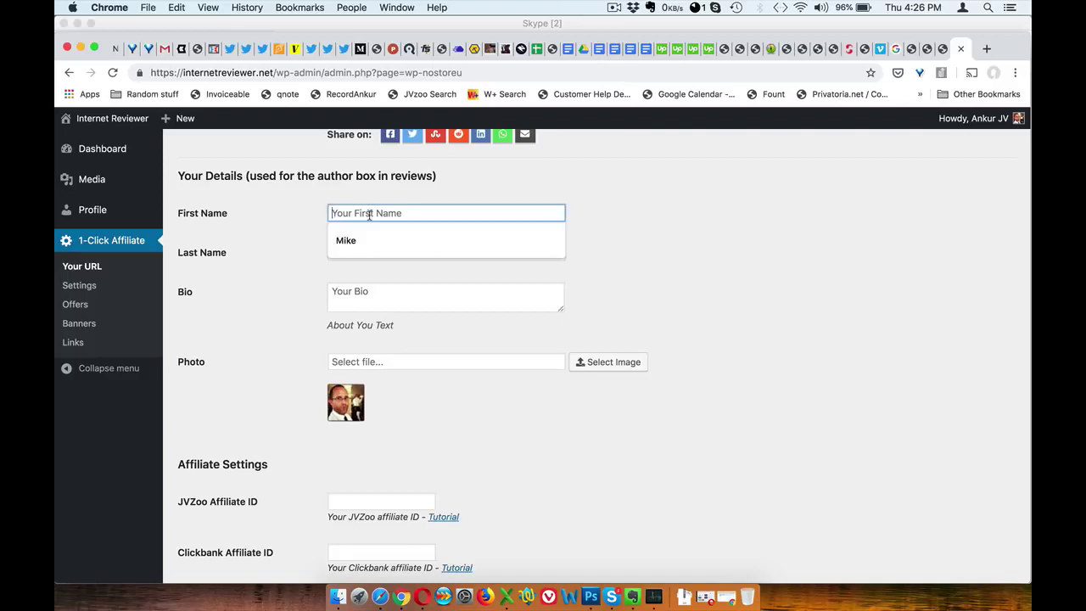
pyautogui.click(366, 240)
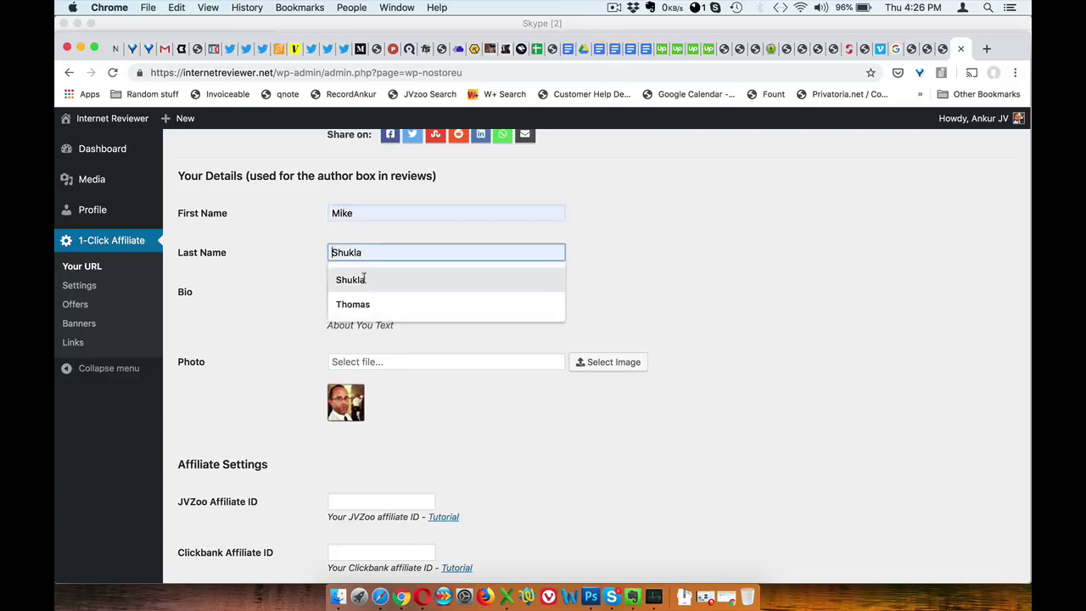
pyautogui.click(361, 304)
# Write a bio about reviewing software products and training courses, inviting readers to buy
pyautogui.click(387, 300)
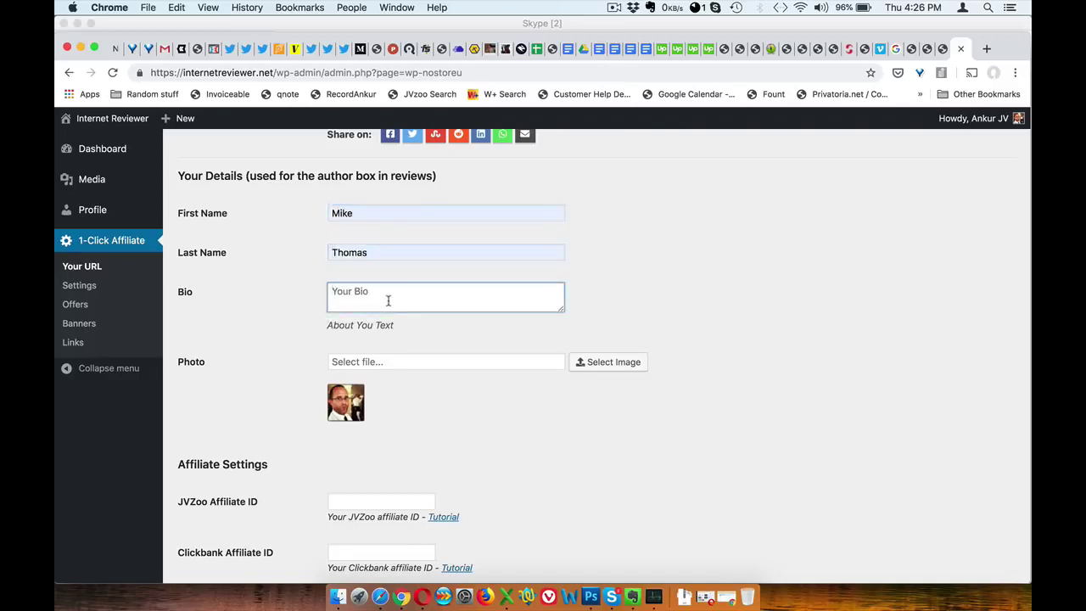
pyautogui.write('Hi ai')
pyautogui.write(' i am')
pyautogui.write('an internet marketer')
pyautogui.write(' and blogger who l')
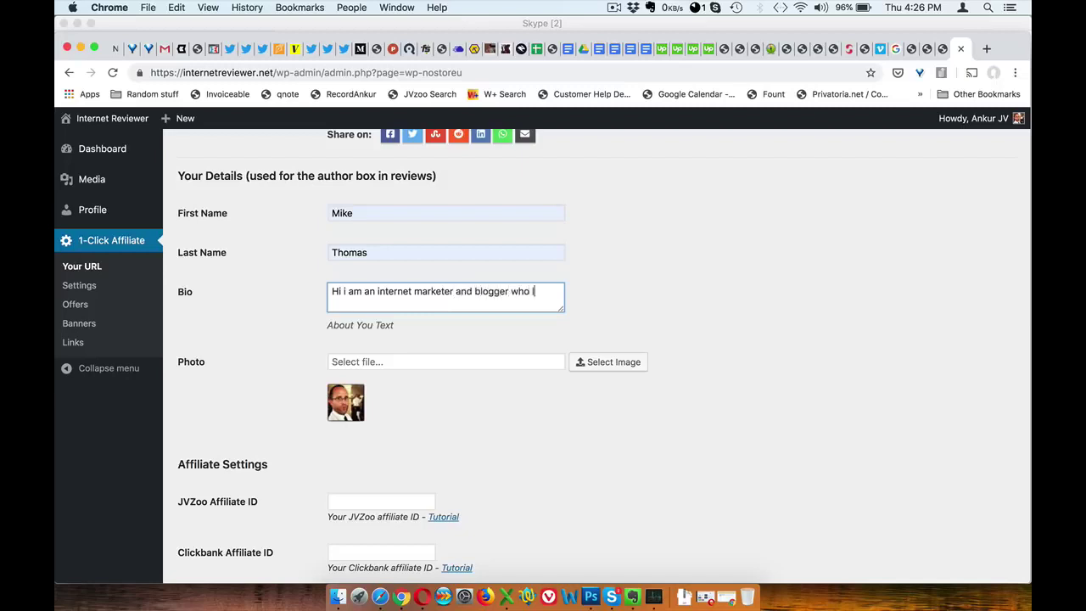
pyautogui.write('oves to review')
pyautogui.write(' software pr')
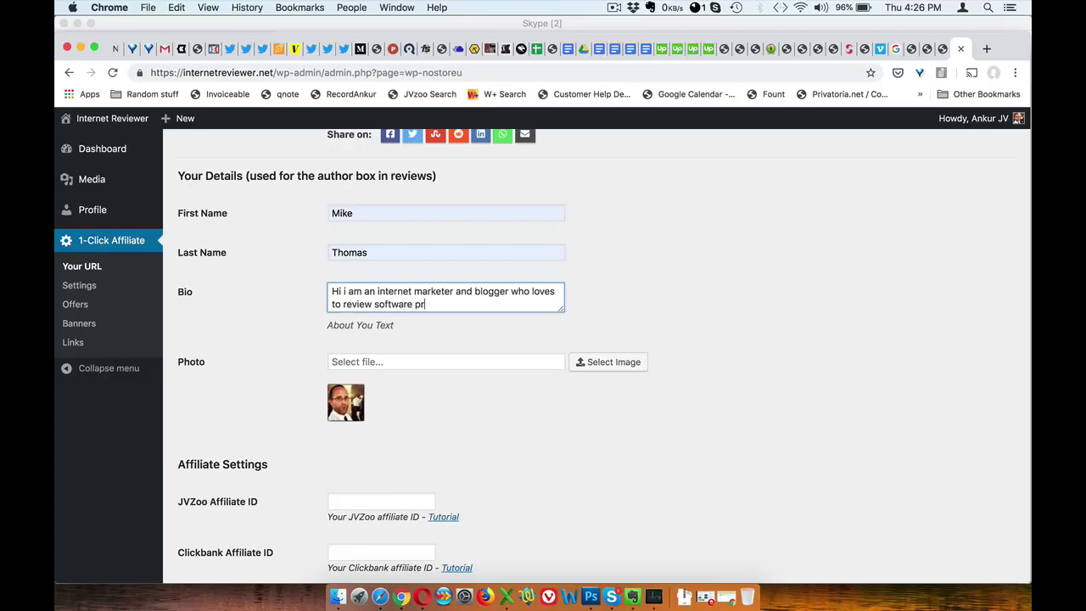
pyautogui.write('oducts and th')
pyautogui.press('BackSpace')
pyautogui.press('BackSpace')
pyautogui.press('BackSpace')
pyautogui.write('training')
pyautogui.write(' courses.')
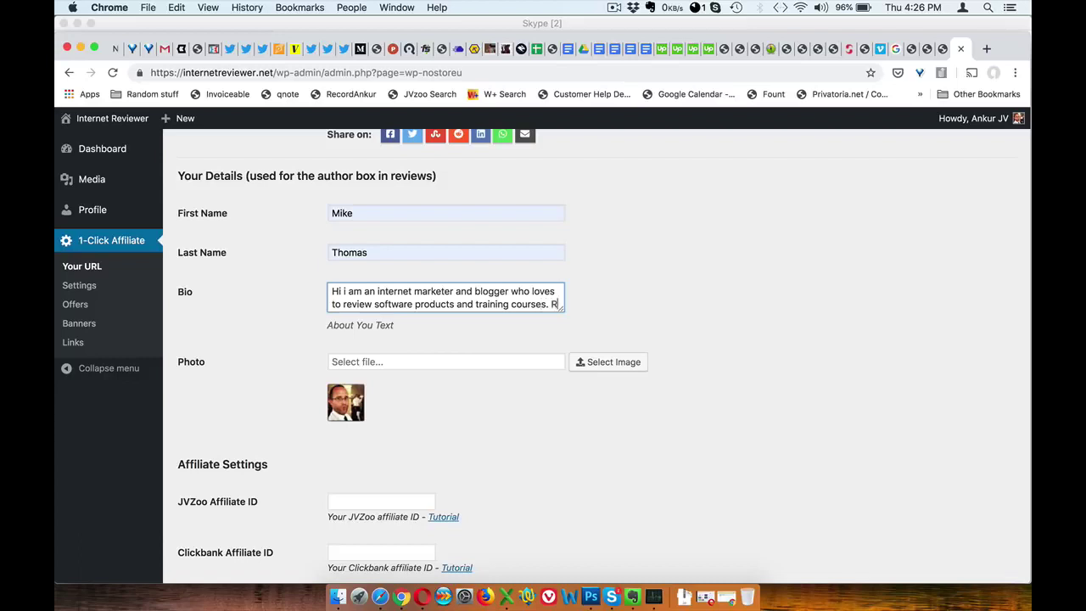
pyautogui.write('Read the reviews on thi')
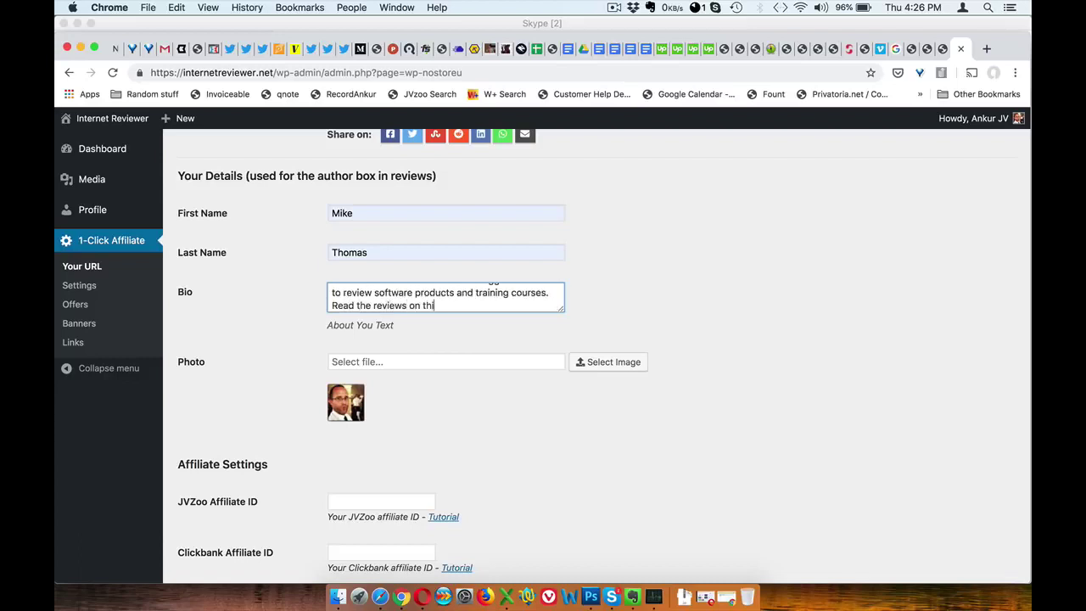
pyautogui.write('s site and b')
pyautogui.write('uy th')
pyautogui.write('em if you like.')
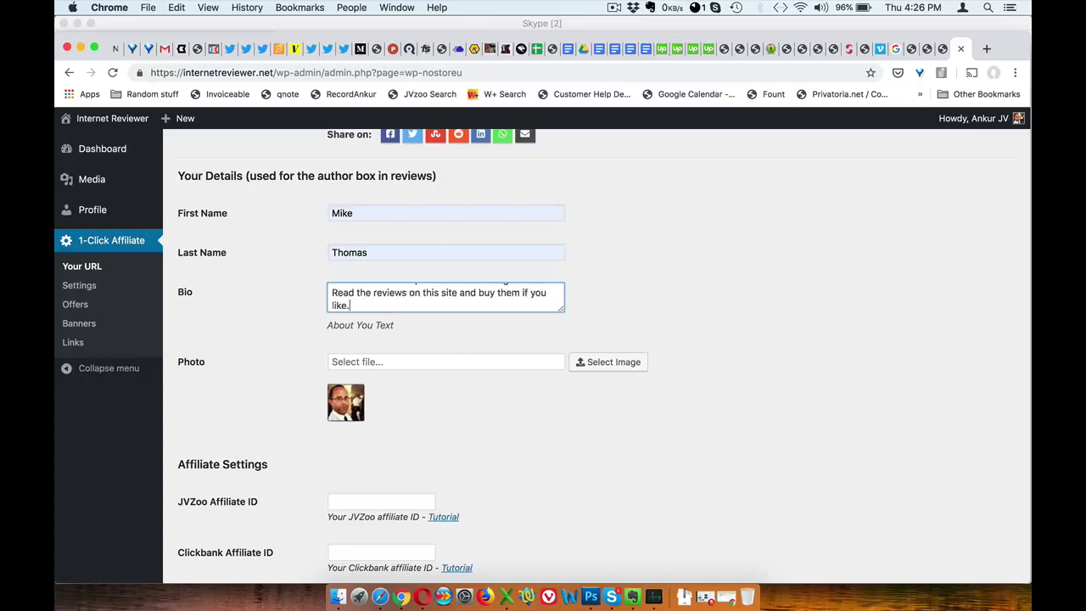
pyautogui.scroll(-1, 420, 415)
# Choose the me1.jpg portrait from the Media Library as the author photo
pyautogui.click(612, 331)
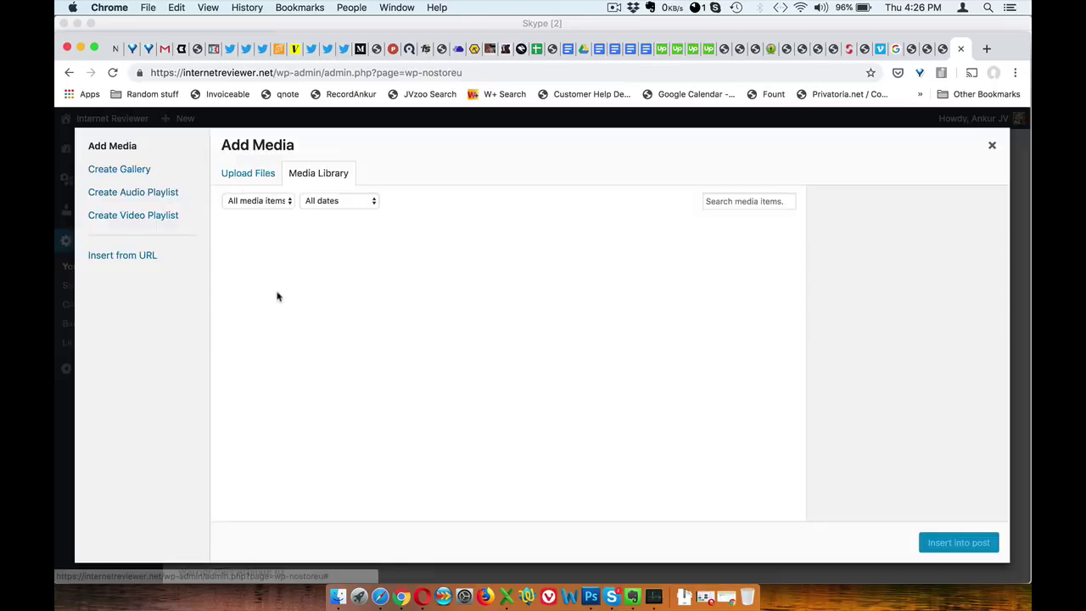
pyautogui.click(252, 181)
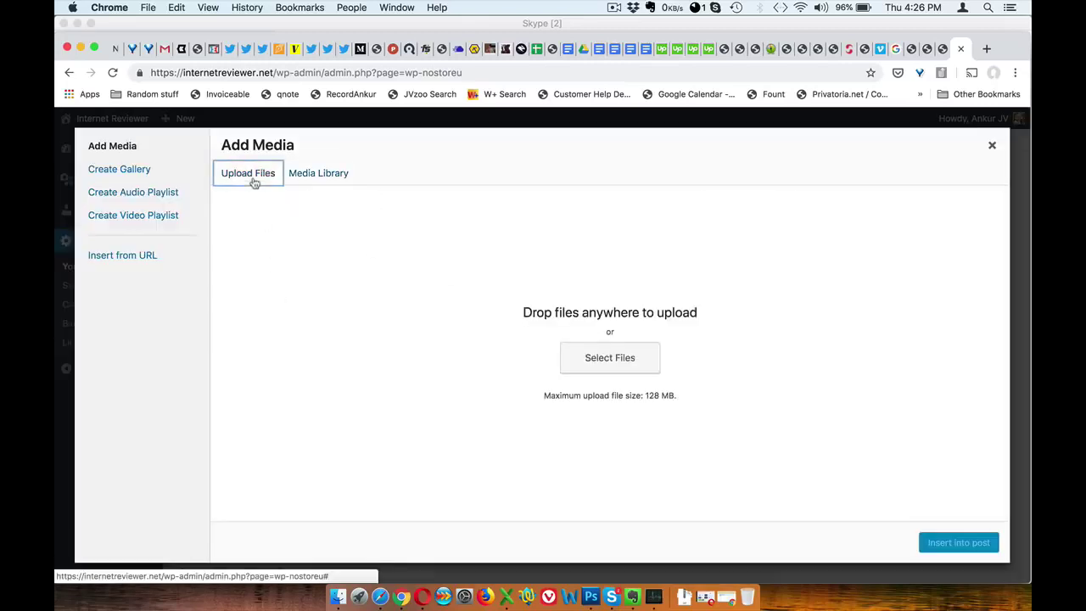
pyautogui.click(329, 178)
pyautogui.click(267, 282)
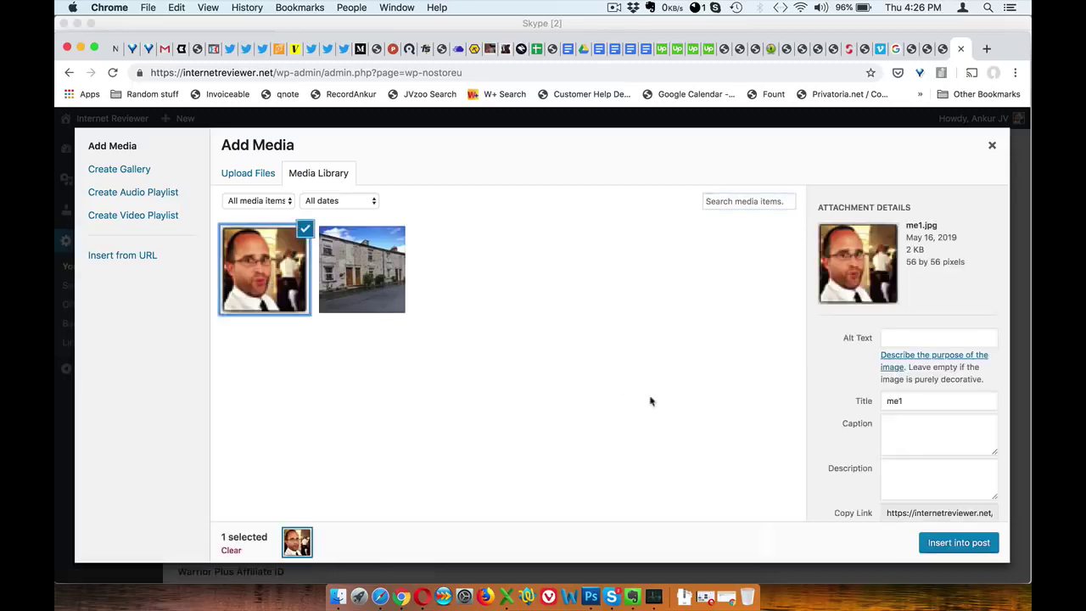
pyautogui.click(930, 543)
pyautogui.scroll(-2, 481, 400)
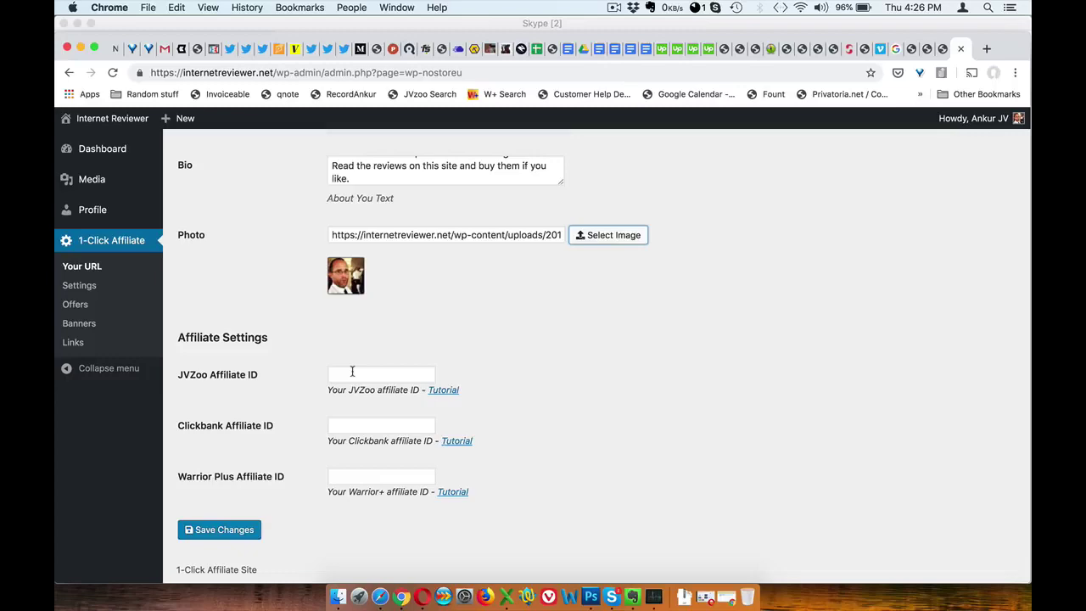
# Copy the JVZoo ID from the Skype chat into the JVZoo Affiliate ID field
pyautogui.click(611, 597)
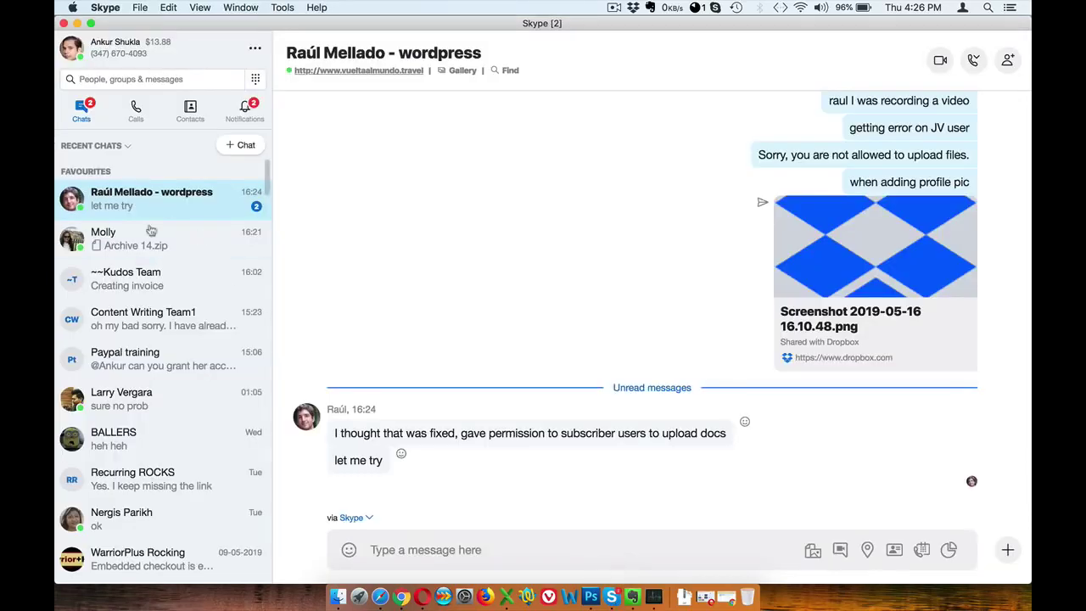
pyautogui.scroll(-5, 157, 356)
pyautogui.scroll(-3, 161, 407)
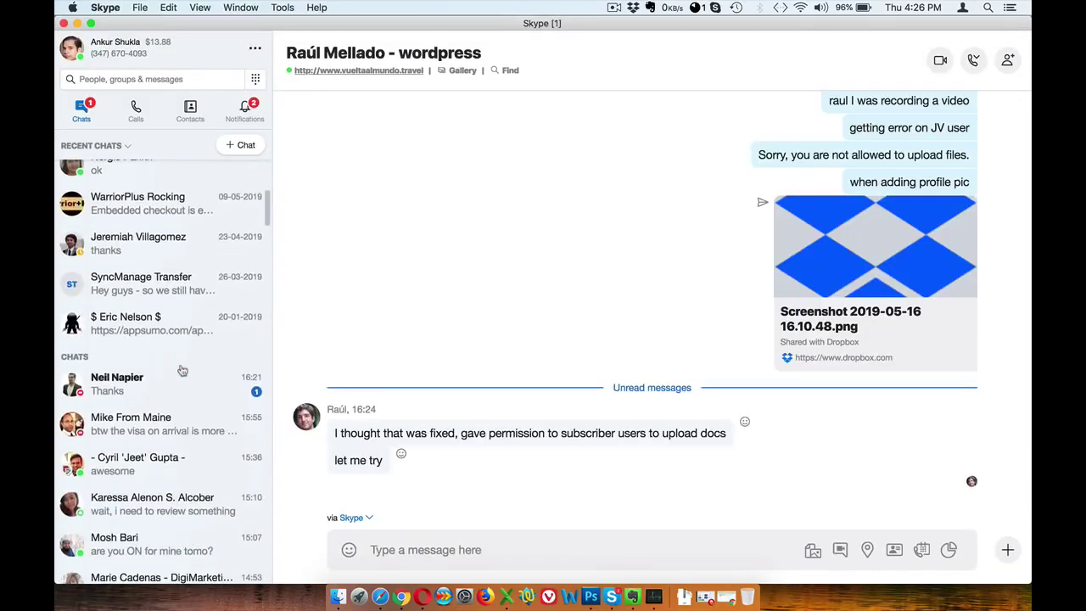
pyautogui.click(161, 438)
pyautogui.scroll(5, 453, 407)
pyautogui.scroll(3, 453, 408)
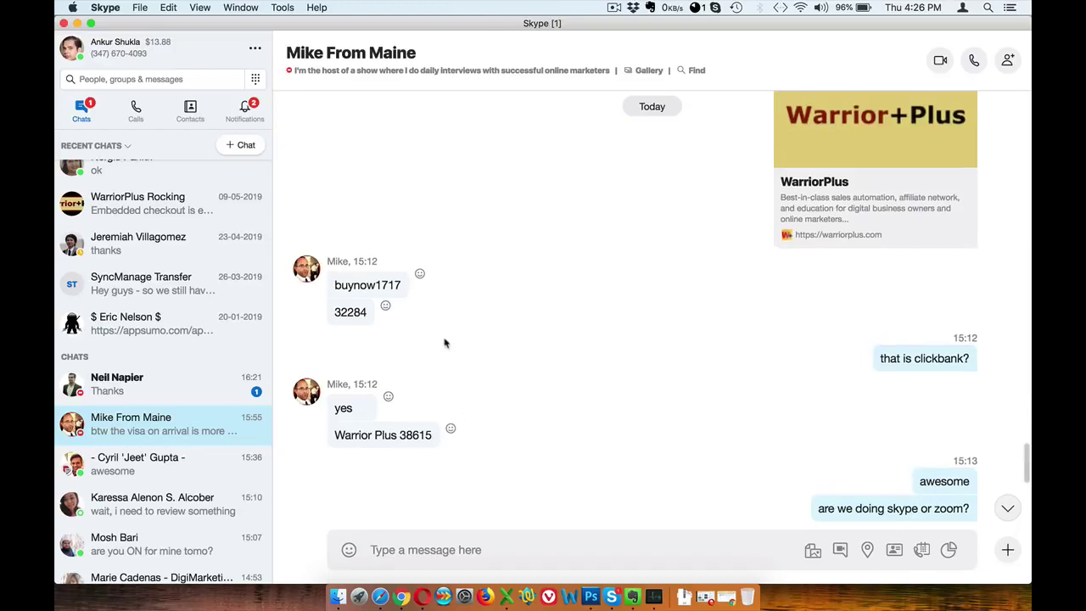
pyautogui.doubleClick(346, 312)
pyautogui.press('super+c')
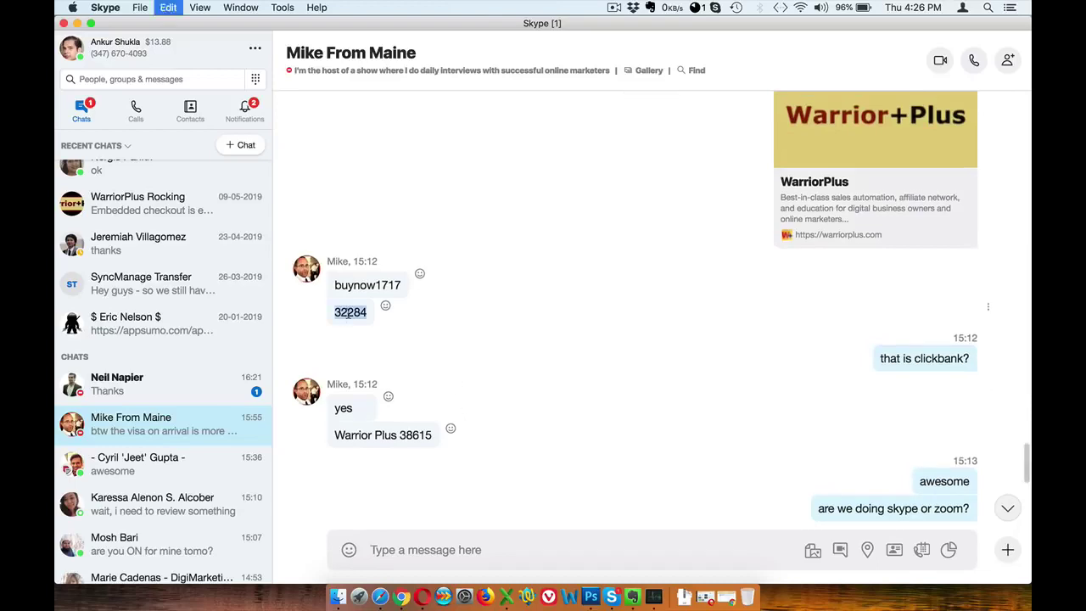
pyautogui.press('super+Tab')
pyautogui.click(355, 375)
pyautogui.press('super+v')
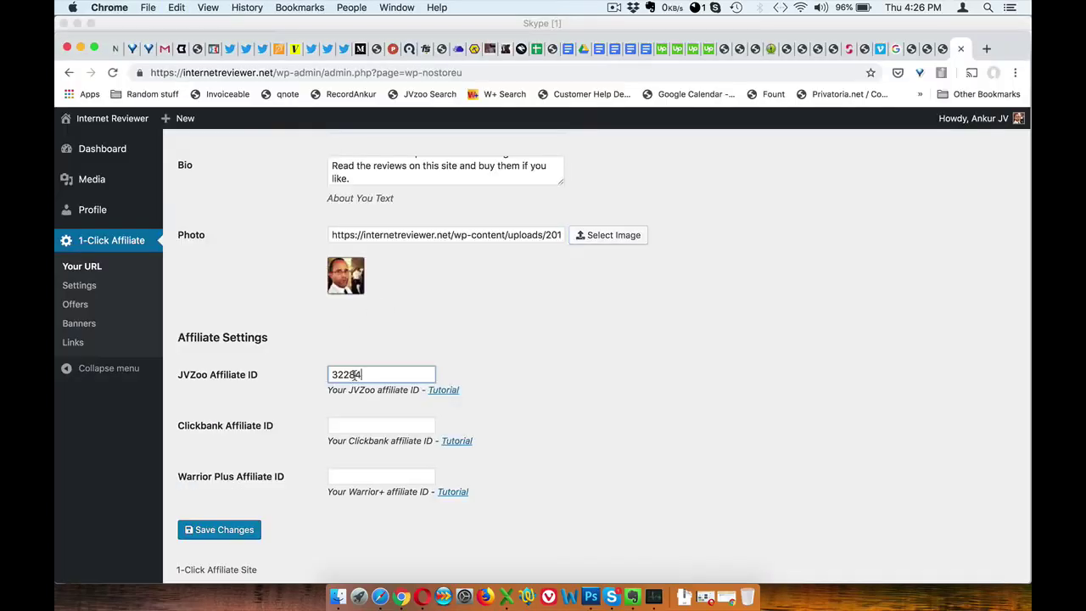
# Copy the Clickbank ID from the chat into the Clickbank Affiliate ID field
pyautogui.press('super+Tab')
pyautogui.doubleClick(361, 286)
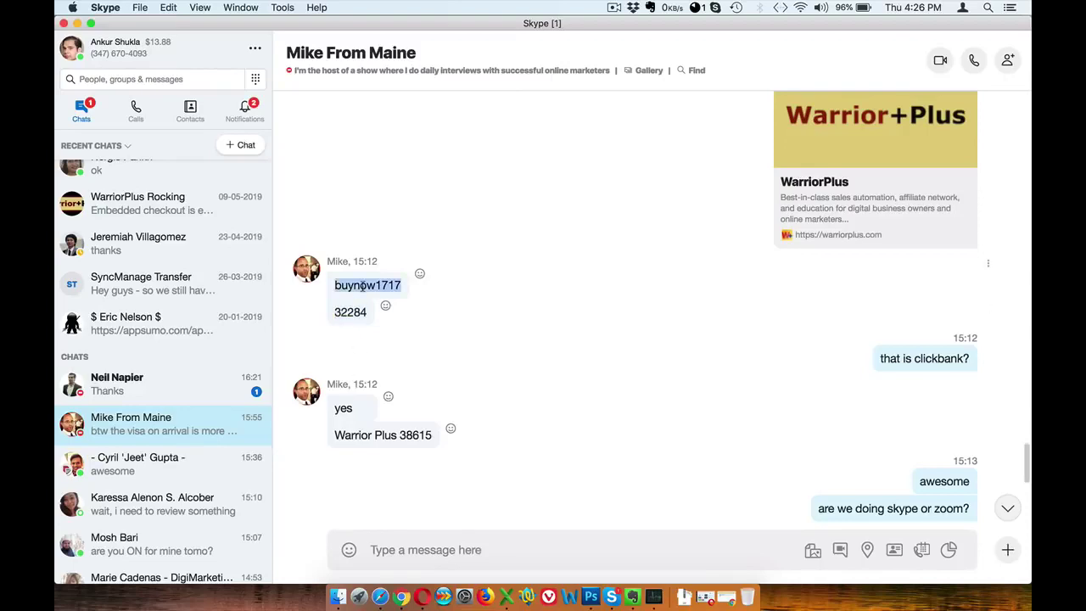
pyautogui.press('super+c')
pyautogui.press('super+Tab')
pyautogui.click(350, 424)
pyautogui.press('super+v')
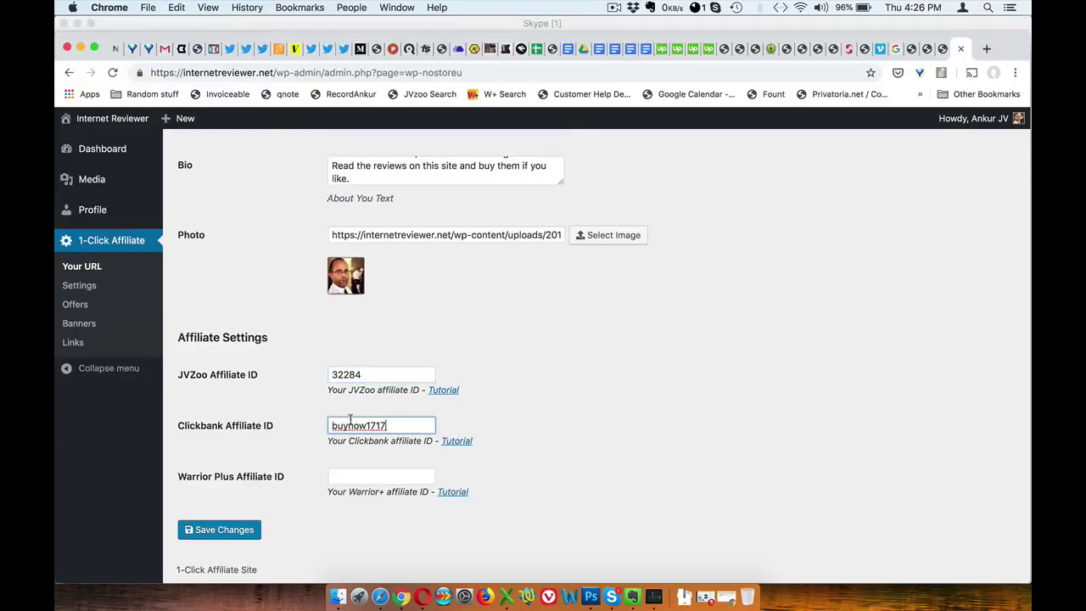
# Copy the Warrior Plus ID from the chat into the Warrior Plus Affiliate ID field
pyautogui.press('super+Tab')
pyautogui.doubleClick(408, 433)
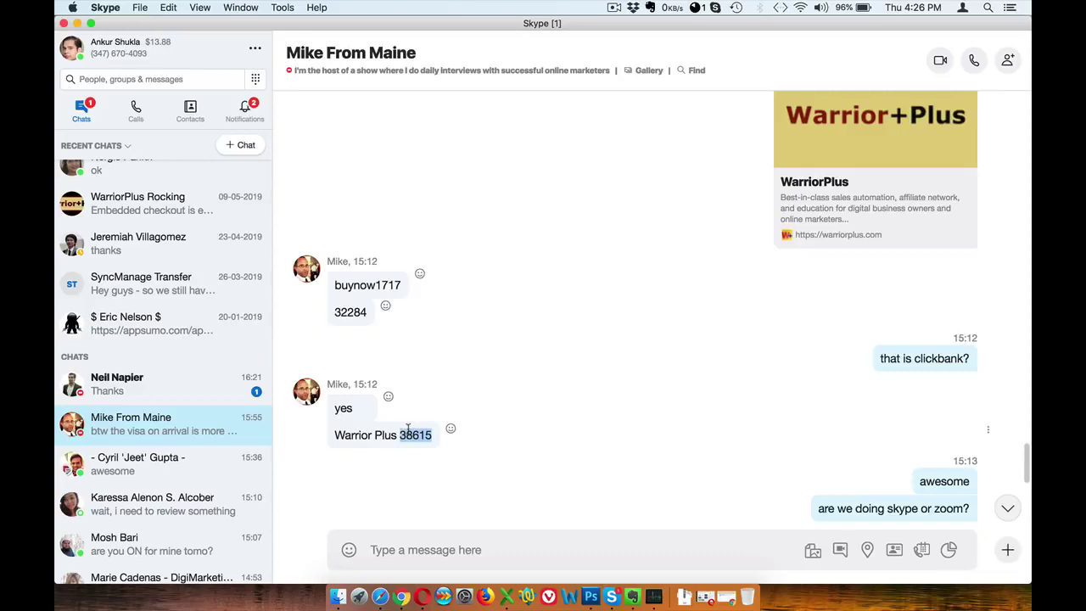
pyautogui.press('super+c')
pyautogui.press('super+Tab')
pyautogui.click(358, 473)
pyautogui.press('super+v')
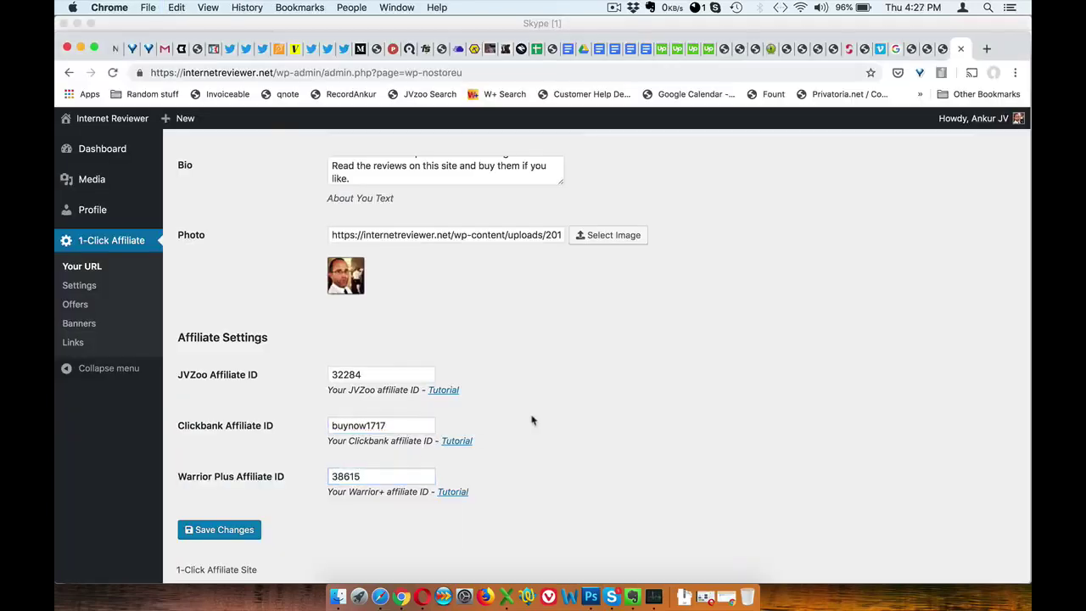
pyautogui.click(532, 420)
# Save the settings and select the affiliate site URL ending in aid=17
pyautogui.click(246, 529)
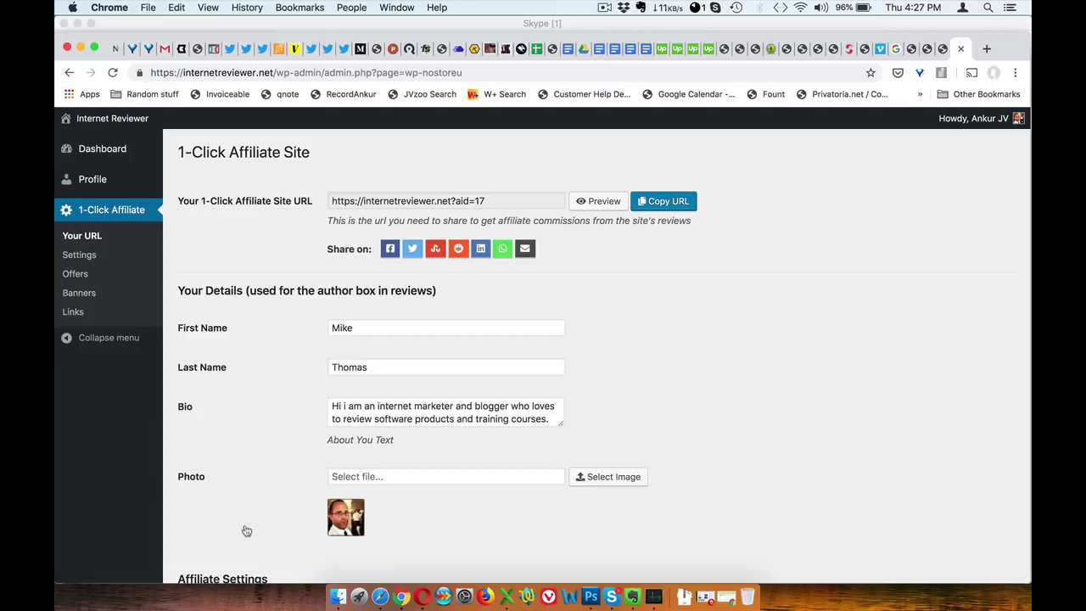
pyautogui.tripleClick(272, 203)
pyautogui.click(414, 198)
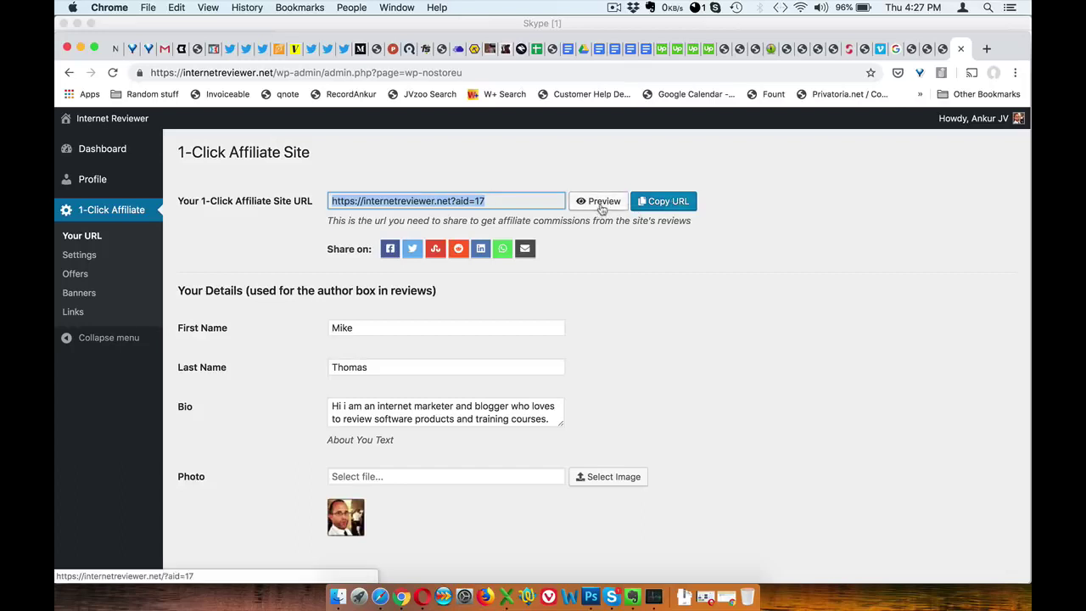
# Preview the aid=17 affiliate site and scroll its reviews list beside the author box
pyautogui.click(602, 204)
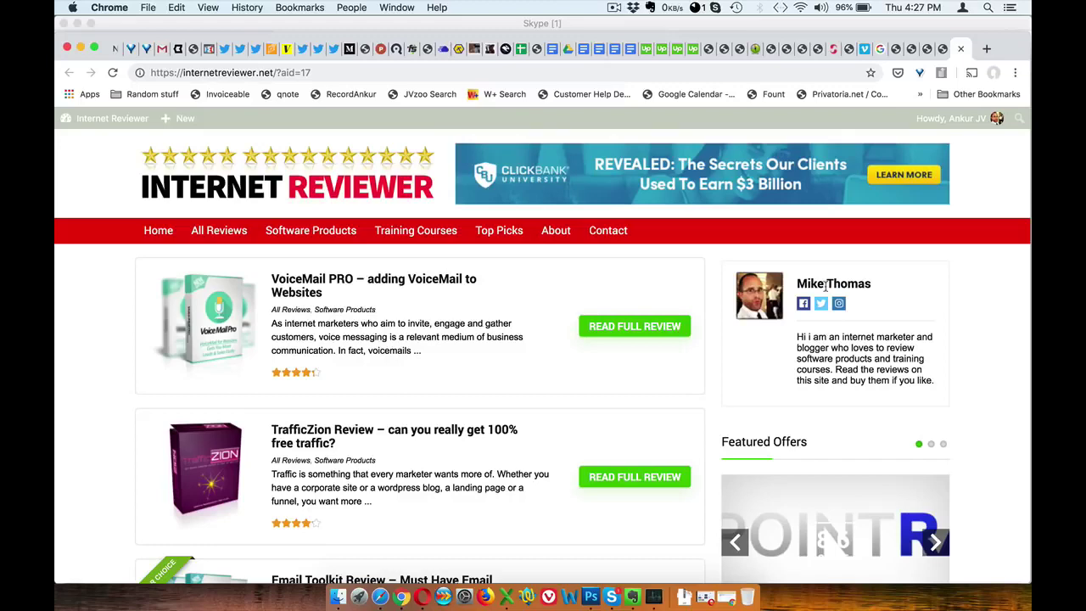
pyautogui.scroll(-2, 368, 337)
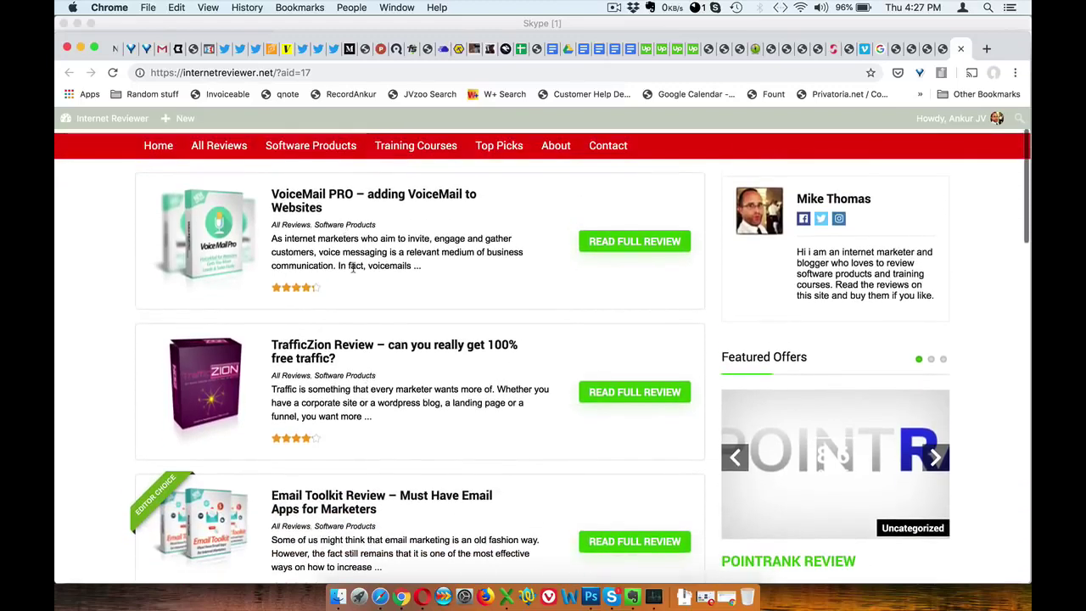
pyautogui.scroll(-3, 352, 268)
pyautogui.scroll(-3, 352, 268)
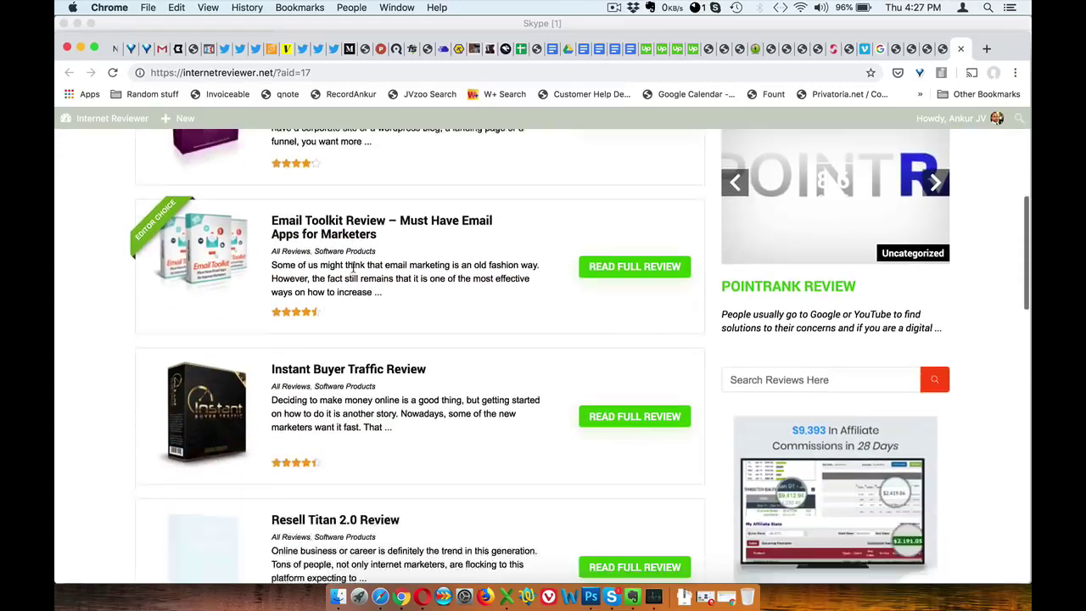
pyautogui.scroll(-3, 352, 268)
pyautogui.scroll(-2, 363, 277)
pyautogui.scroll(-2, 379, 288)
pyautogui.scroll(-3, 381, 291)
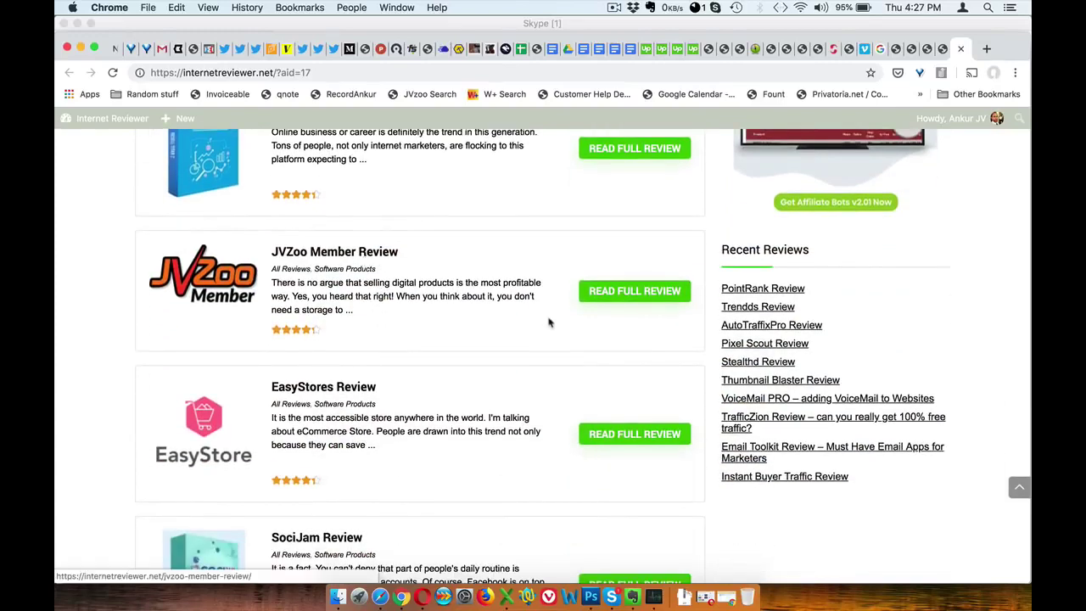
# Open the JVZoo Member full review and scroll through the article
pyautogui.click(605, 301)
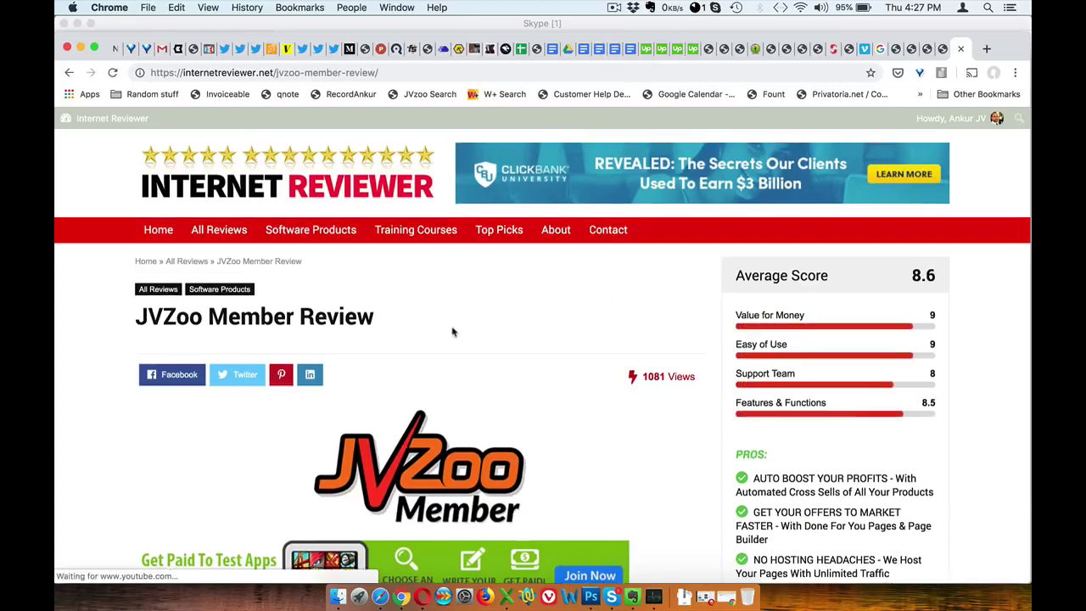
pyautogui.scroll(-5, 452, 331)
pyautogui.scroll(-2, 445, 333)
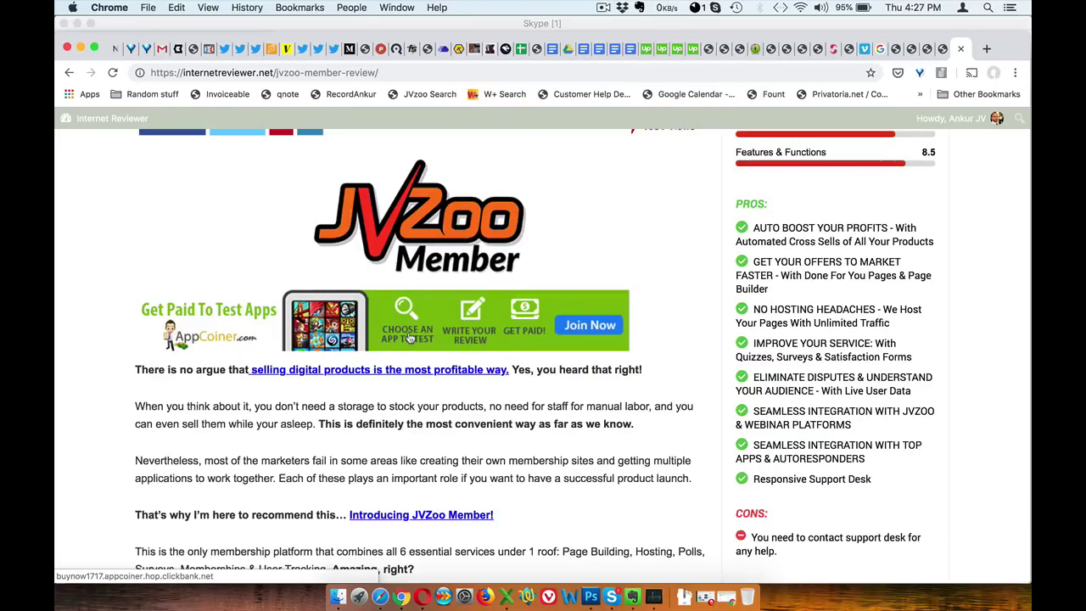
pyautogui.scroll(-4, 408, 338)
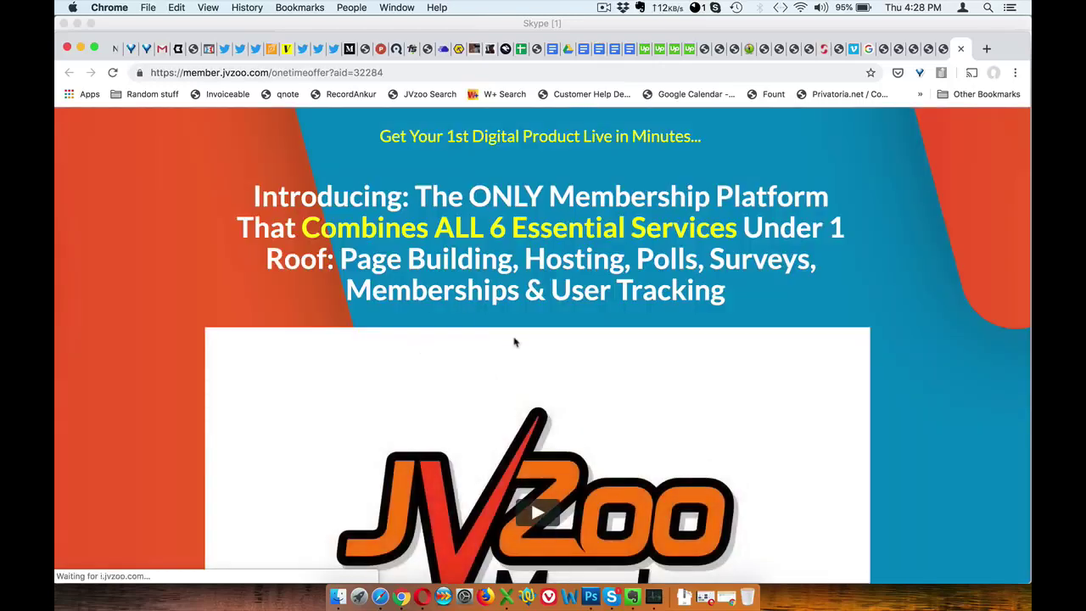
# Scroll the JVZoo Member sales page down to the pricing section
pyautogui.scroll(-5, 514, 340)
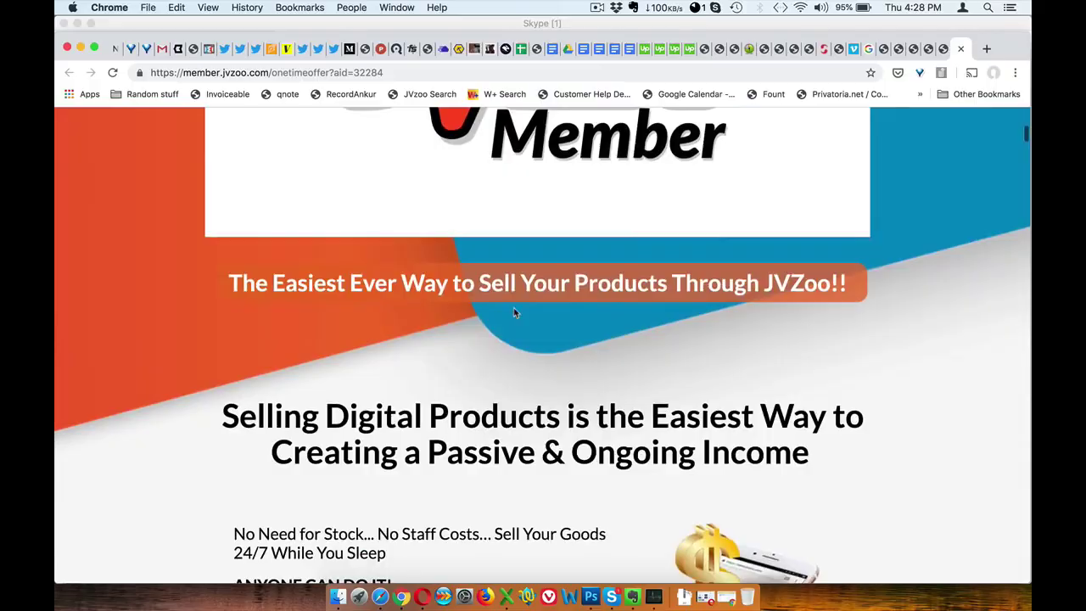
pyautogui.scroll(-5, 513, 331)
pyautogui.scroll(-5, 513, 323)
pyautogui.scroll(-5, 514, 314)
pyautogui.scroll(-5, 514, 314)
pyautogui.scroll(-5, 514, 313)
pyautogui.scroll(-5, 534, 382)
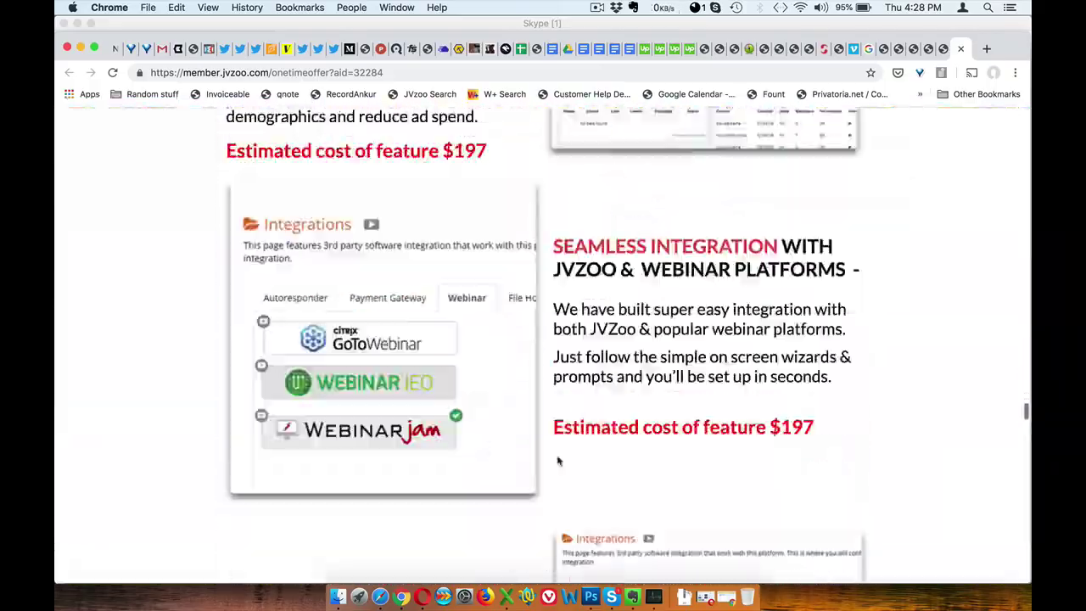
pyautogui.scroll(-5, 558, 460)
pyautogui.scroll(-10, 558, 460)
pyautogui.scroll(-10, 558, 459)
pyautogui.scroll(-10, 558, 460)
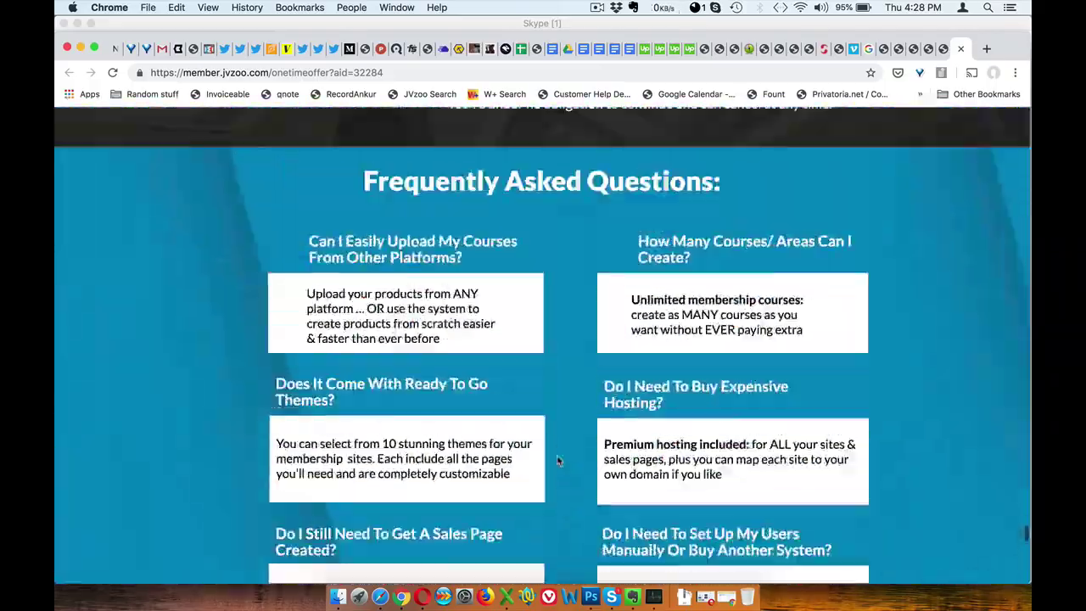
pyautogui.scroll(10, 558, 461)
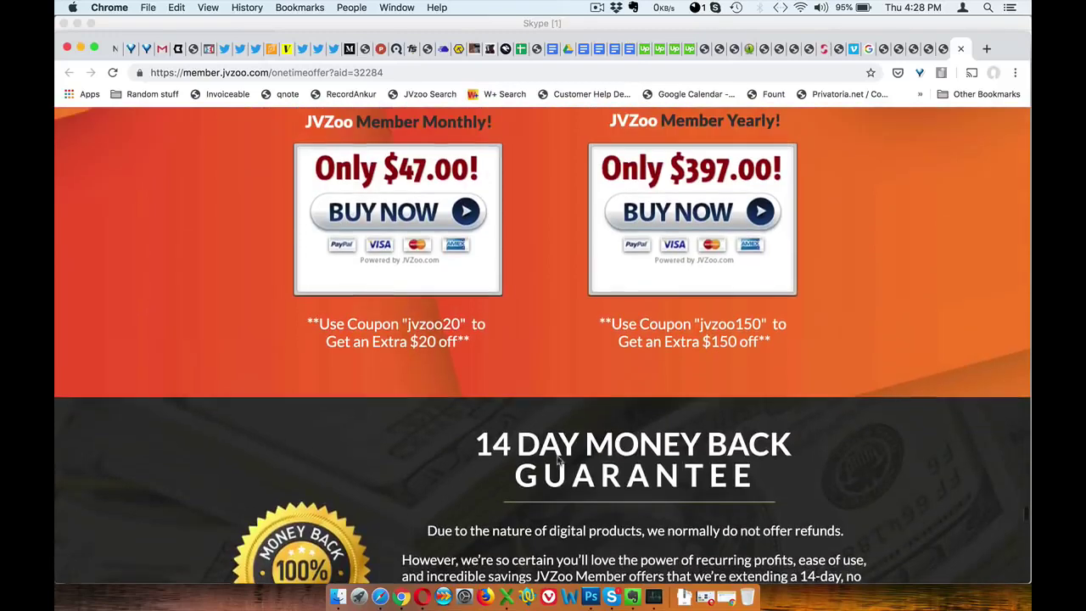
# Start the Yearly JVZoo Member checkout ($397) and highlight the referral credit line
pyautogui.click(729, 221)
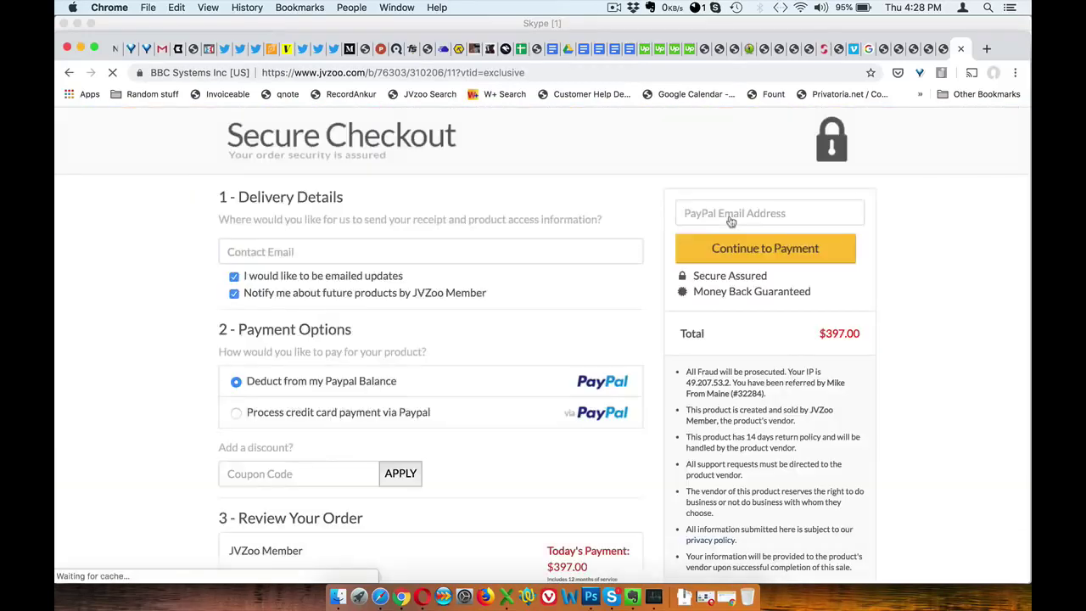
pyautogui.scroll(-1, 448, 328)
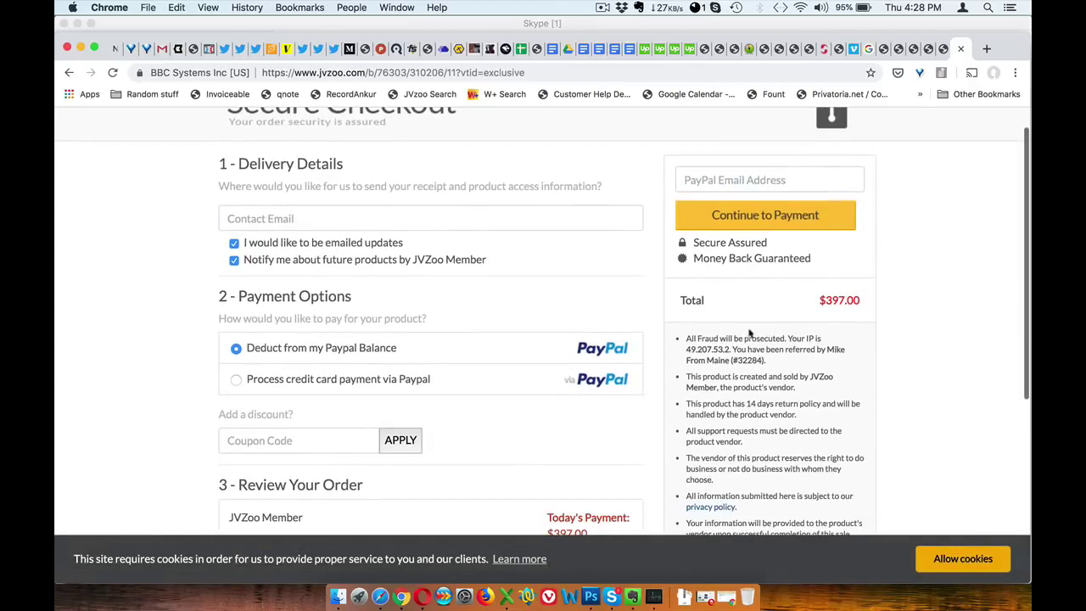
pyautogui.moveTo(731, 349); pyautogui.dragTo(791, 362)
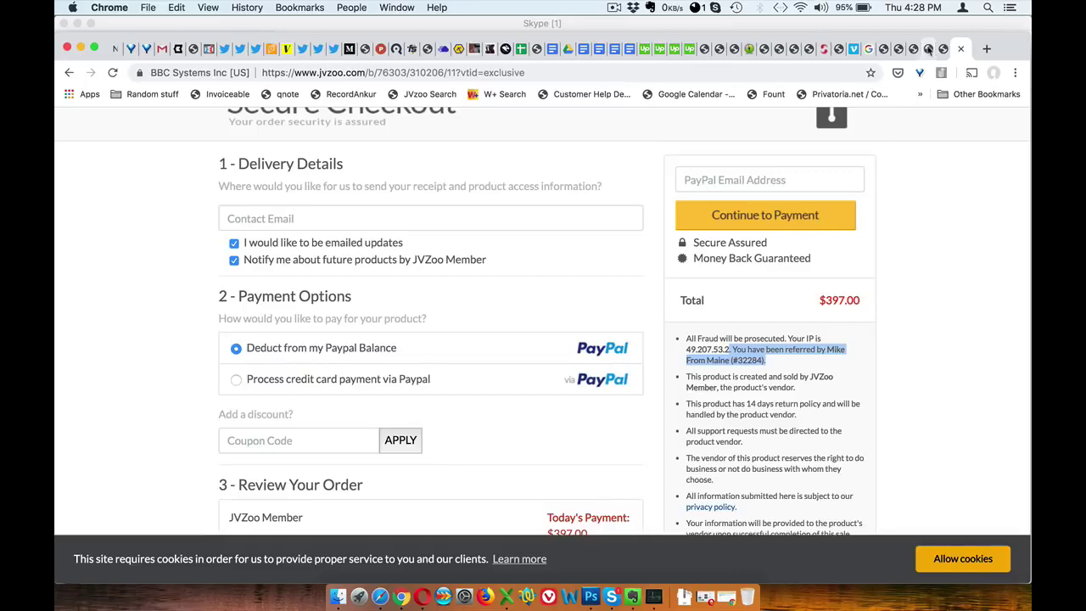
# Close the checkout tab and scroll the JVZoo Member review down and back to the top
pyautogui.click(961, 48)
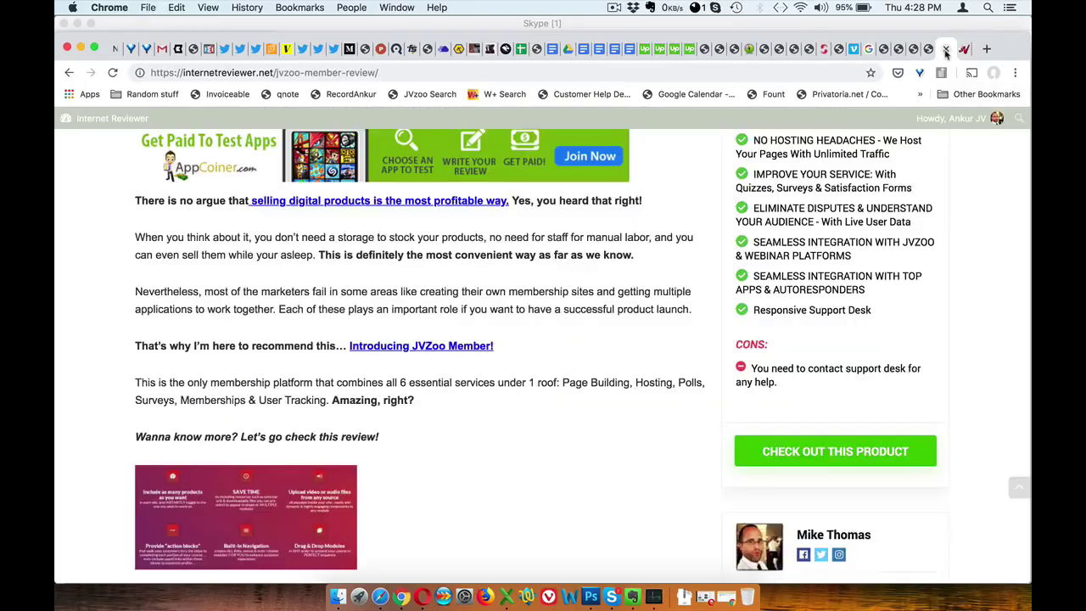
pyautogui.scroll(-5, 257, 332)
pyautogui.scroll(-5, 297, 326)
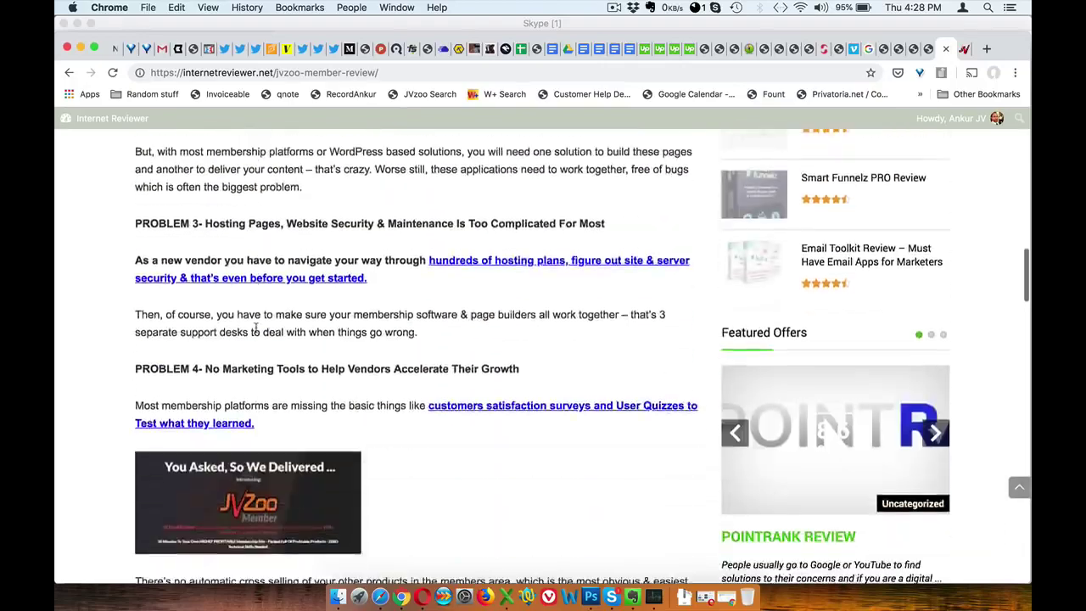
pyautogui.scroll(-2, 340, 318)
pyautogui.scroll(-1, 381, 313)
pyautogui.scroll(-5, 380, 312)
pyautogui.scroll(-5, 381, 311)
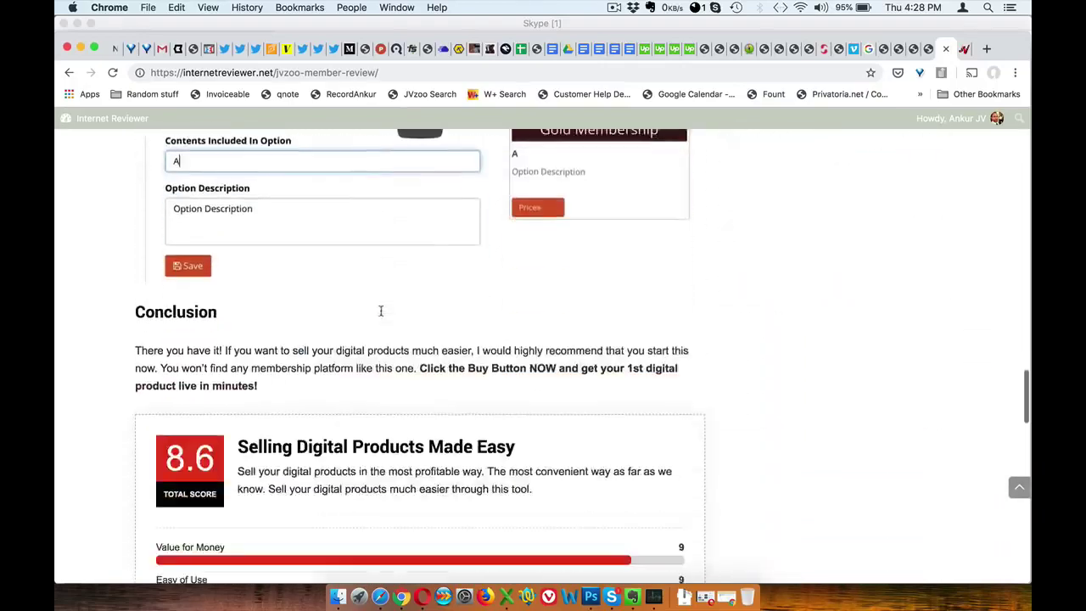
pyautogui.scroll(-3, 381, 310)
pyautogui.scroll(-5, 377, 323)
pyautogui.scroll(-2, 375, 373)
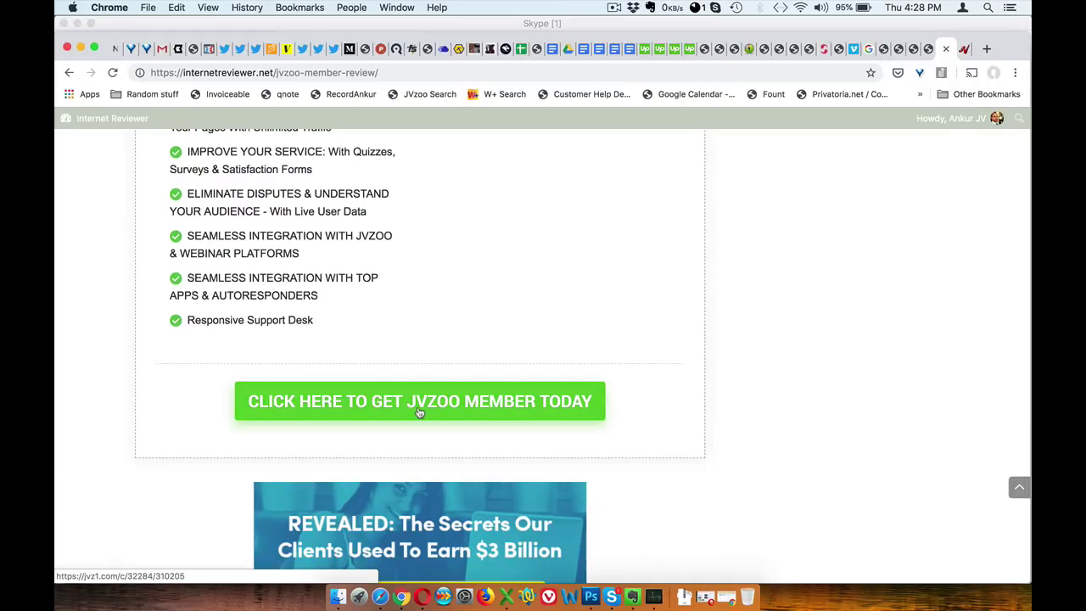
pyautogui.scroll(10, 436, 212)
pyautogui.scroll(5, 438, 215)
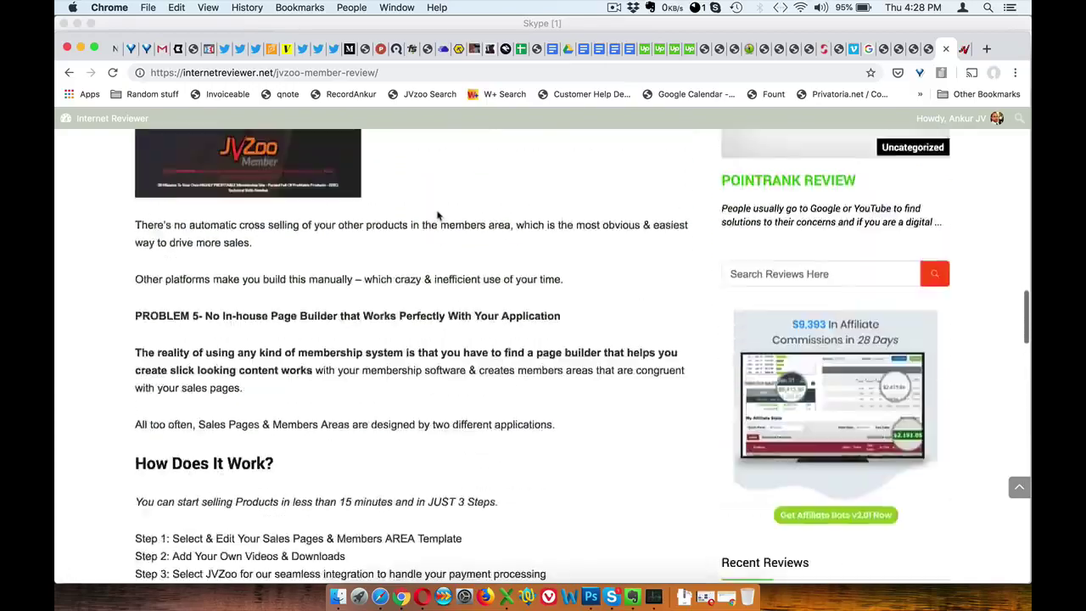
pyautogui.scroll(10, 438, 215)
pyautogui.scroll(3, 438, 215)
pyautogui.scroll(5, 438, 215)
pyautogui.scroll(2, 437, 215)
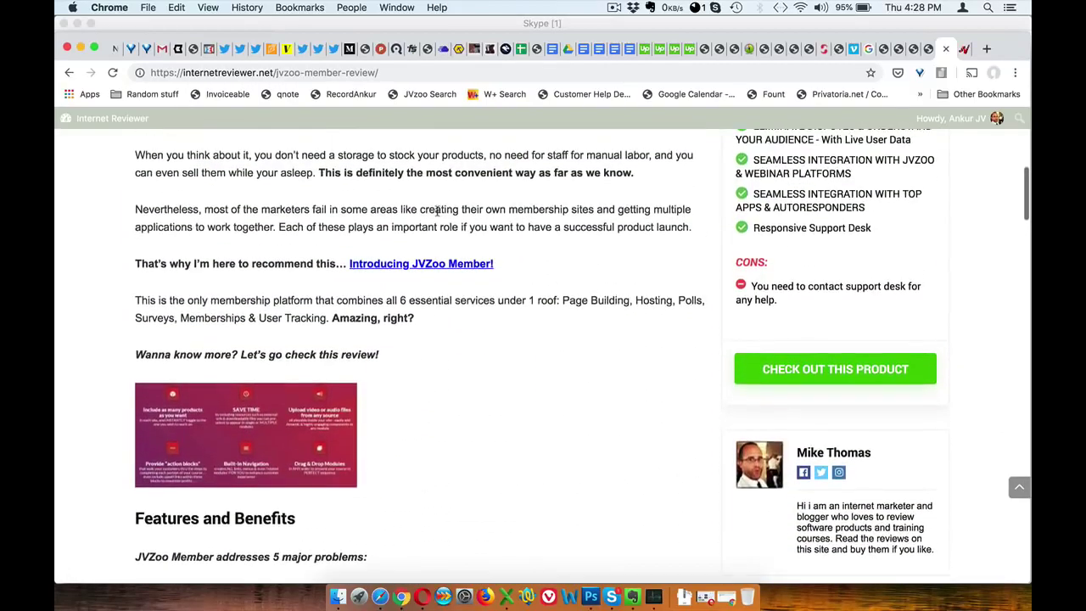
pyautogui.scroll(5, 438, 213)
pyautogui.scroll(3, 437, 214)
pyautogui.scroll(4, 438, 216)
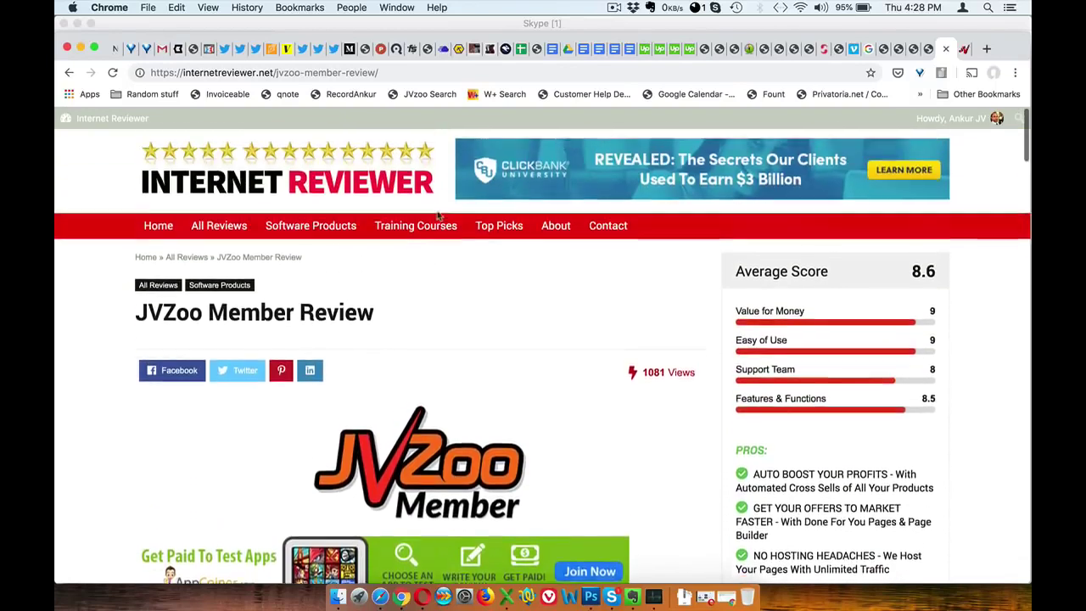
pyautogui.scroll(2, 437, 216)
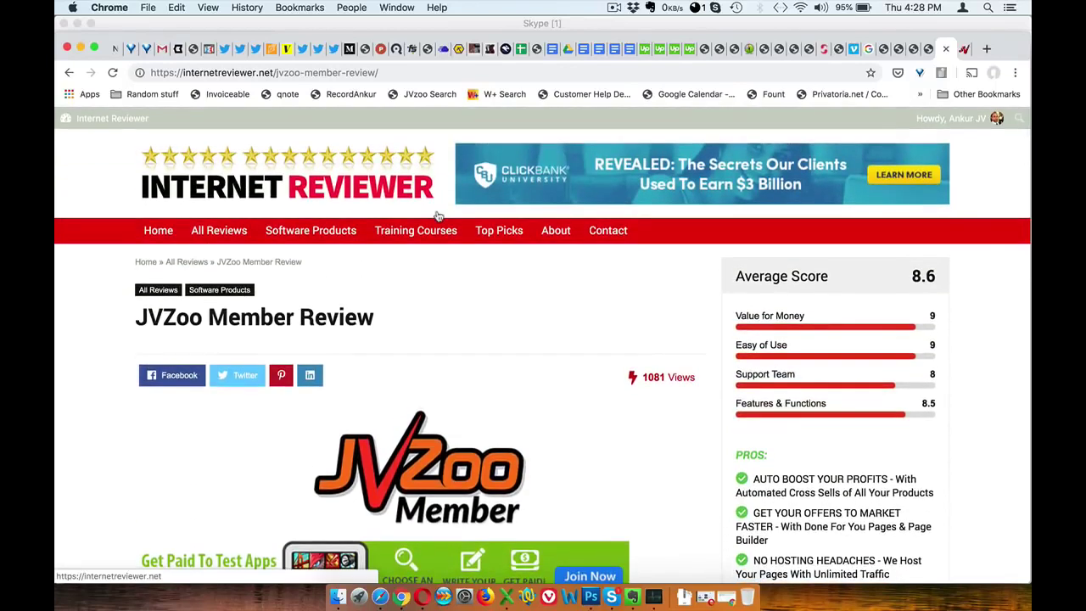